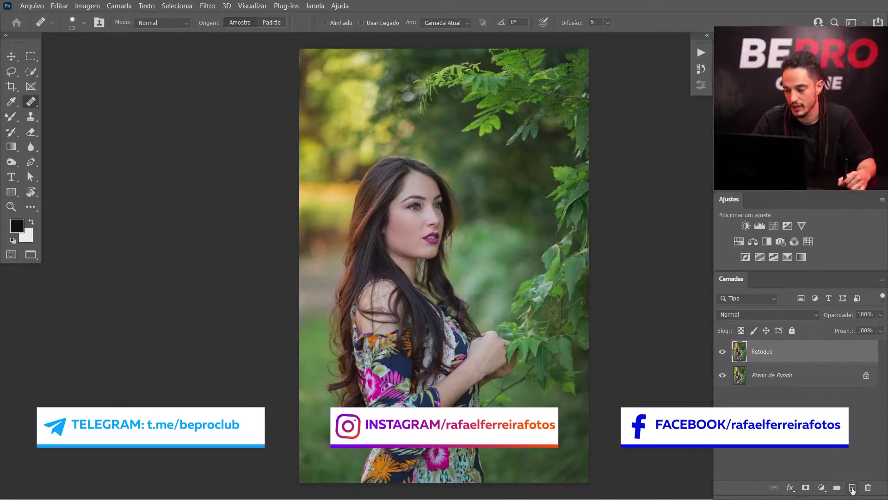
Step: Add a new empty layer above Retoque and set its blend mode to Luz Indireta (Soft Light)
left_click(853, 487)
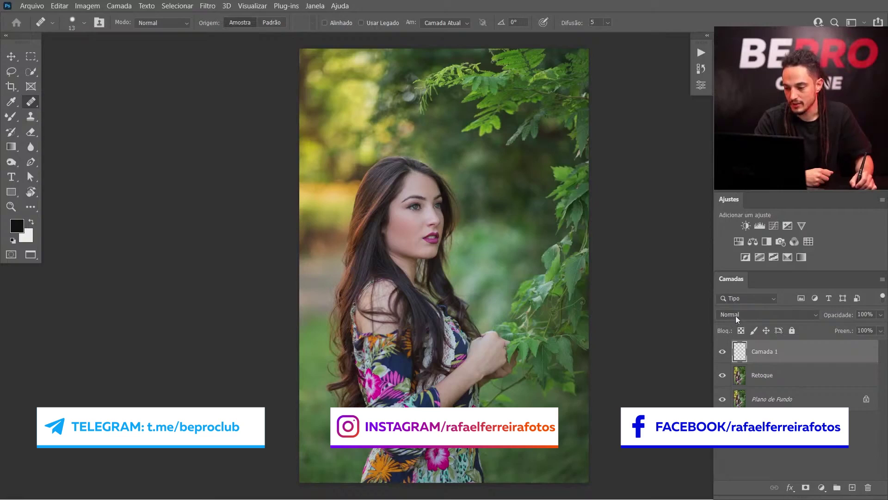
left_click(735, 315)
left_click(735, 357)
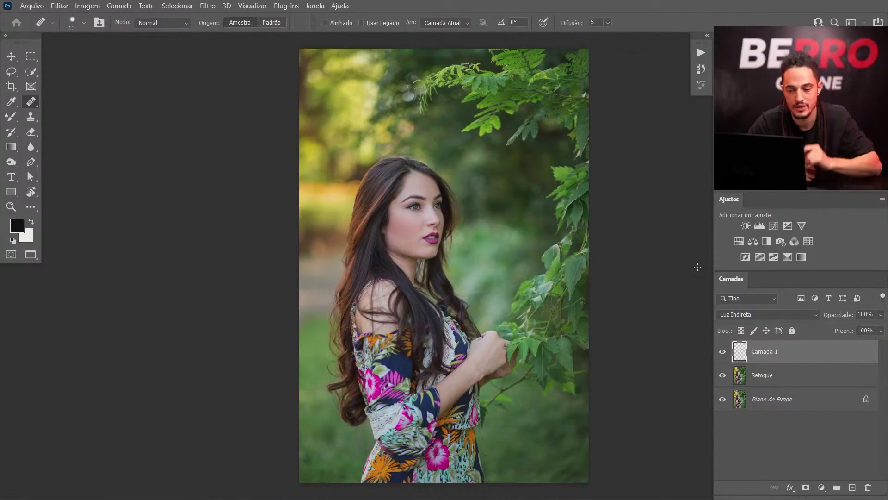
Step: Choose the standard Brush tool in place of the Mixer Brush and set its hardness to 0%
left_click(11, 118)
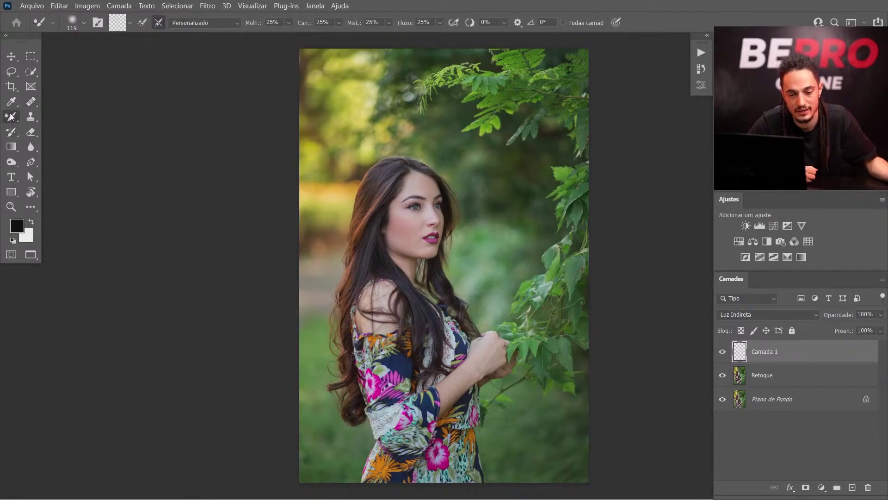
right_click(11, 118)
left_click(69, 116)
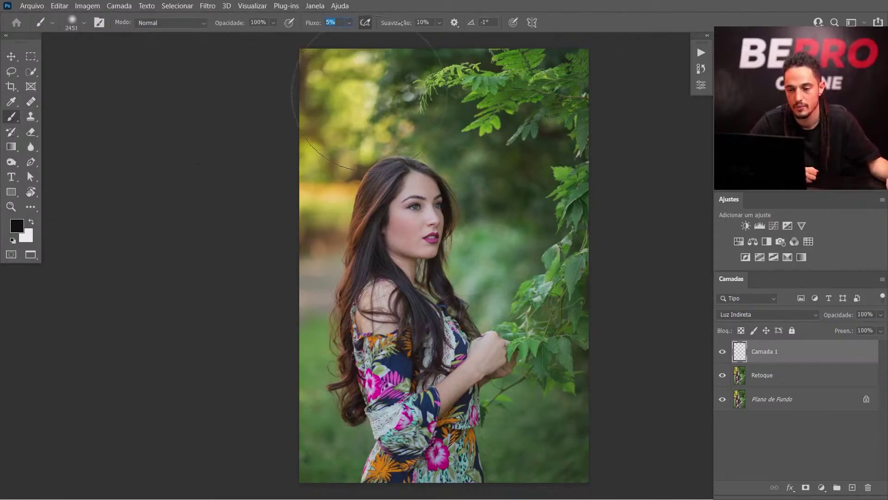
right_click(384, 130)
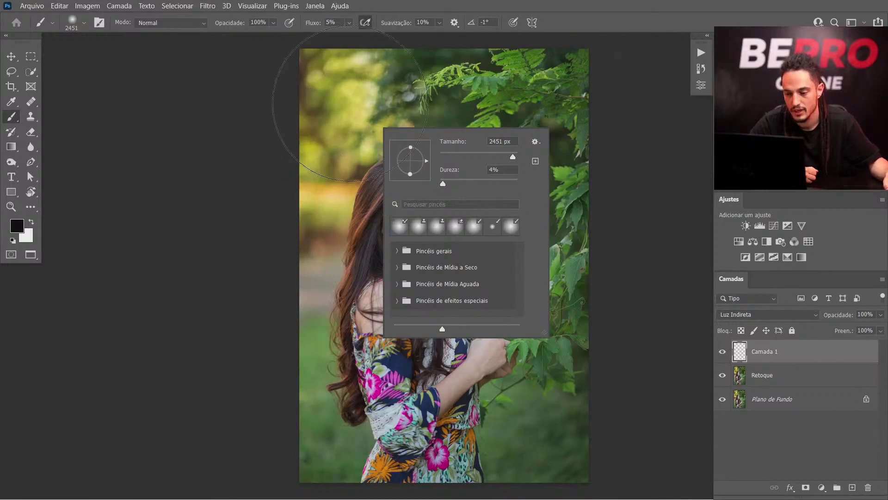
right_click(350, 116)
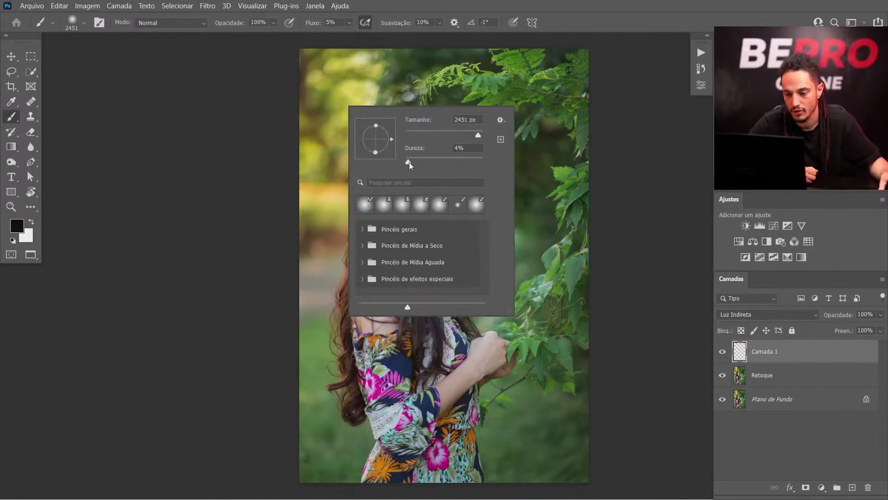
left_click_drag(408, 162, 384, 160)
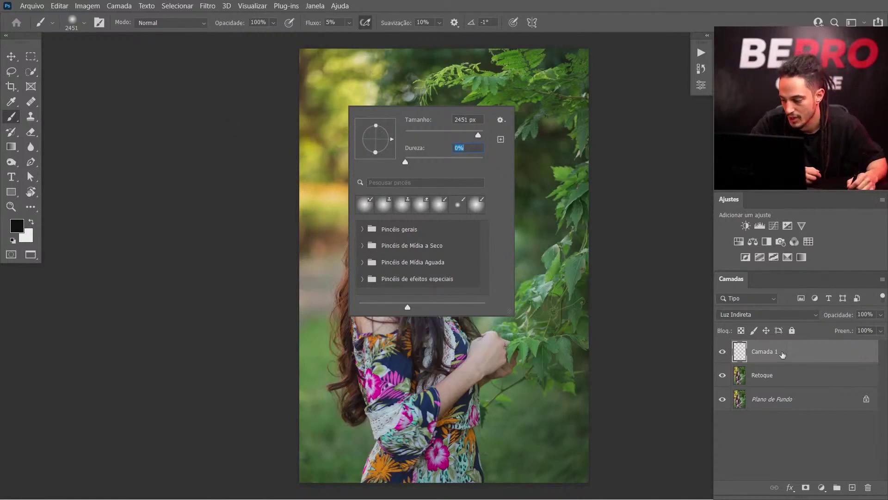
key("Return")
Step: Reduce the brush size to about 175 px, make white the foreground colour and paint highlights over the forehead
left_click_drag(431, 208, 467, 235)
scroll(467, 235, "down", 2)
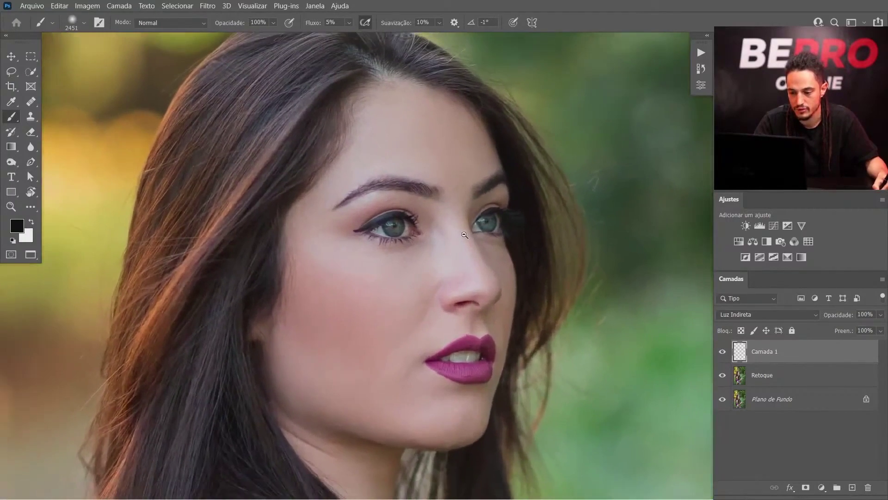
scroll(467, 240, "up", 5)
scroll(509, 249, "down", 5)
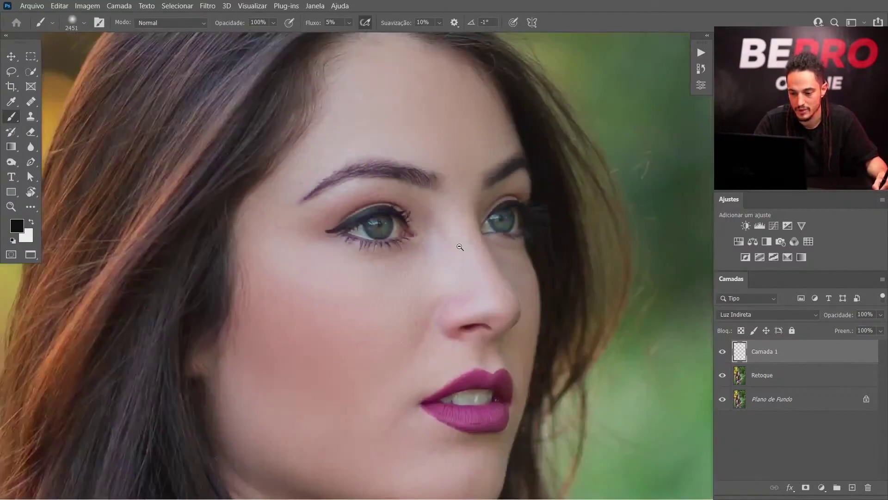
scroll(463, 245, "up", 2)
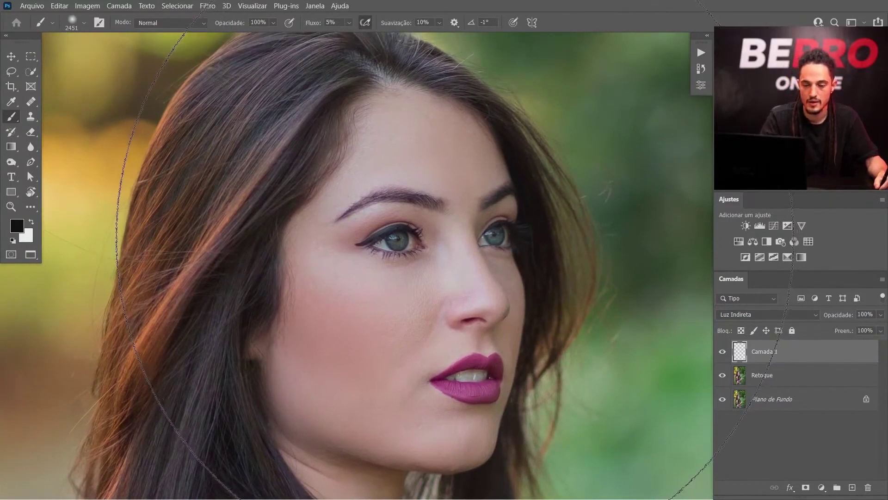
key("bracketleft")
key("bracketleft")
key("bracketleft")
key("bracketleft")
key("bracketleft")
key("bracketleft")
key("bracketleft")
key("bracketleft")
key("bracketleft")
key("bracketleft")
key("bracketleft")
key("bracketleft")
key("bracketleft")
key("bracketleft")
key("bracketleft")
key("bracketleft")
key("bracketleft")
key("bracketleft")
key("bracketleft")
key("bracketleft")
key("bracketleft")
key("bracketleft")
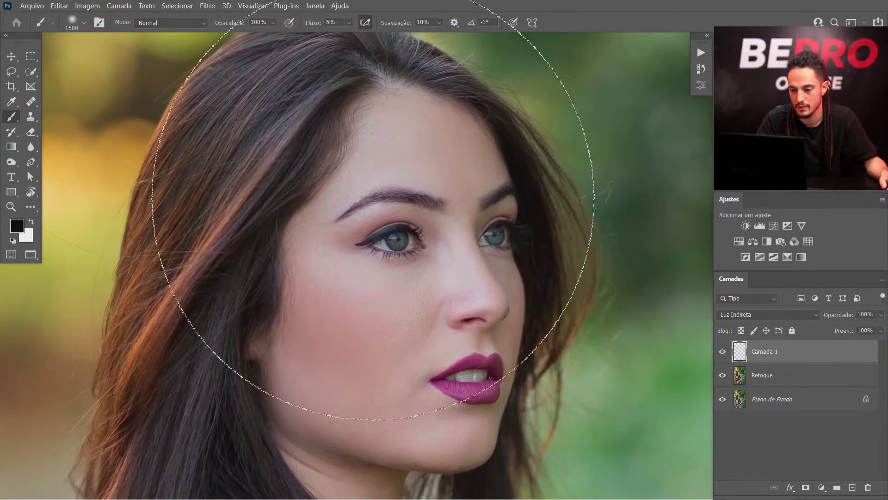
key("bracketleft")
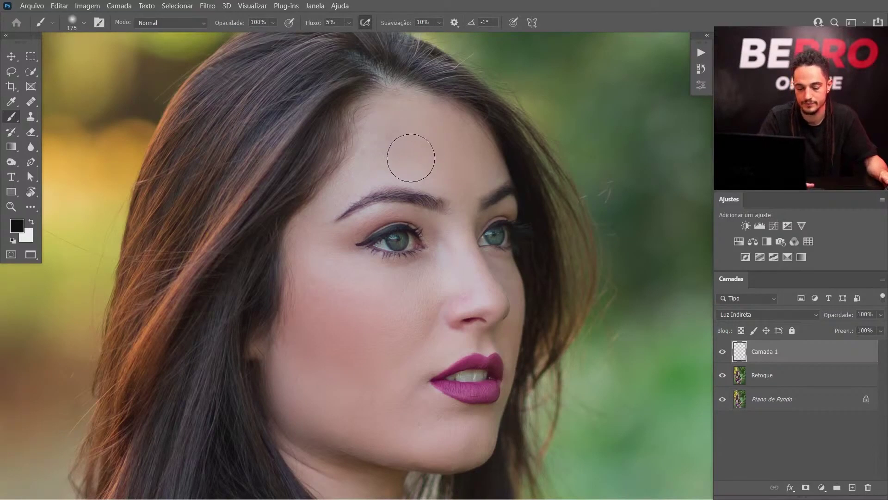
key("x")
mouse_move(424, 171)
left_mouse_down()
mouse_move(392, 177)
mouse_move(383, 143)
left_mouse_up()
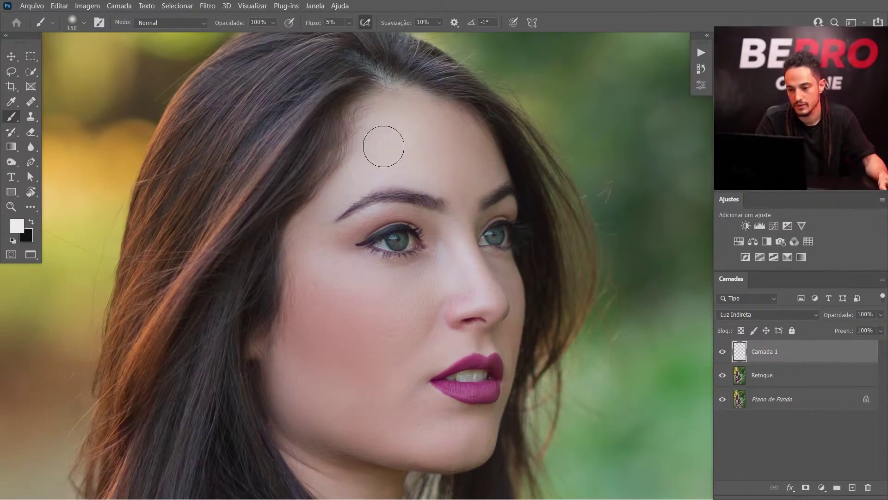
Step: Paint white highlights on the cheekbone and around the outer eye, varying the brush between about 50 and 100 px
key("bracketleft")
key("bracketleft")
key("bracketleft")
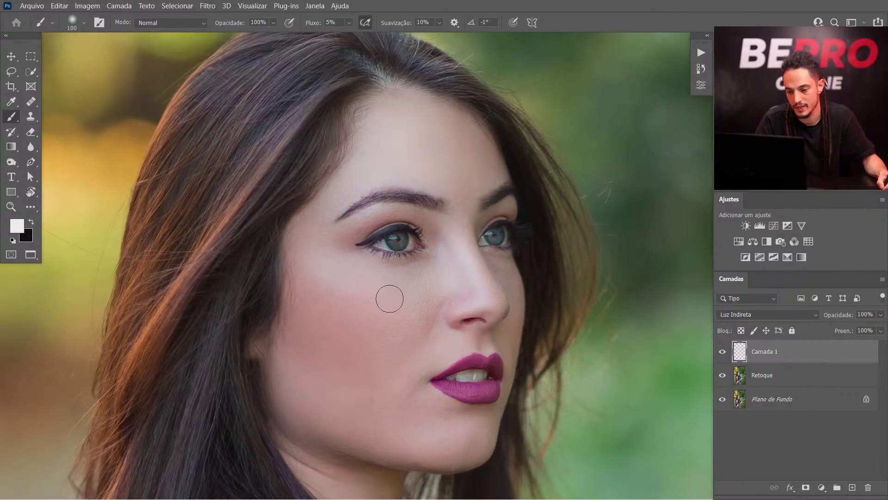
key("bracketright")
key("bracketright")
key("bracketright")
key("bracketleft")
key("bracketleft")
key("bracketleft")
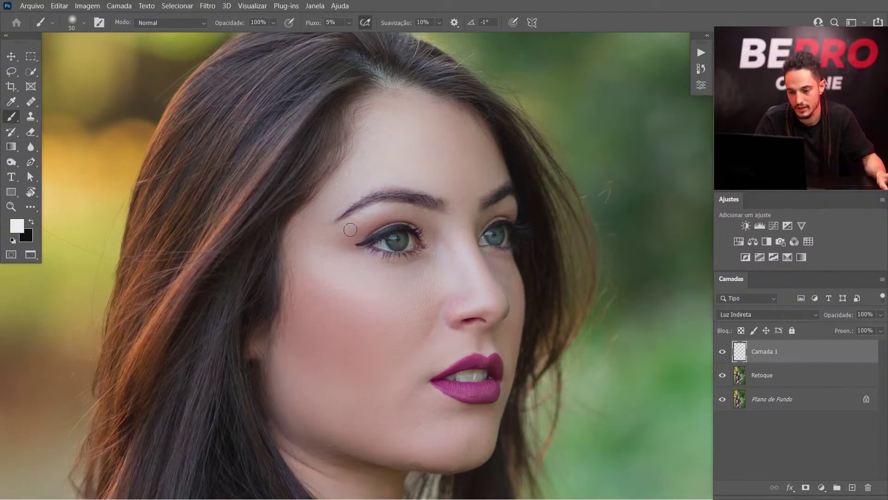
key("bracketright")
mouse_move(356, 282)
left_mouse_down()
mouse_move(397, 296)
mouse_move(342, 265)
mouse_move(422, 280)
mouse_move(396, 284)
mouse_move(412, 288)
mouse_move(330, 276)
mouse_move(321, 261)
mouse_move(326, 281)
mouse_move(321, 234)
mouse_move(364, 237)
mouse_move(324, 247)
mouse_move(328, 239)
mouse_move(297, 239)
left_mouse_up()
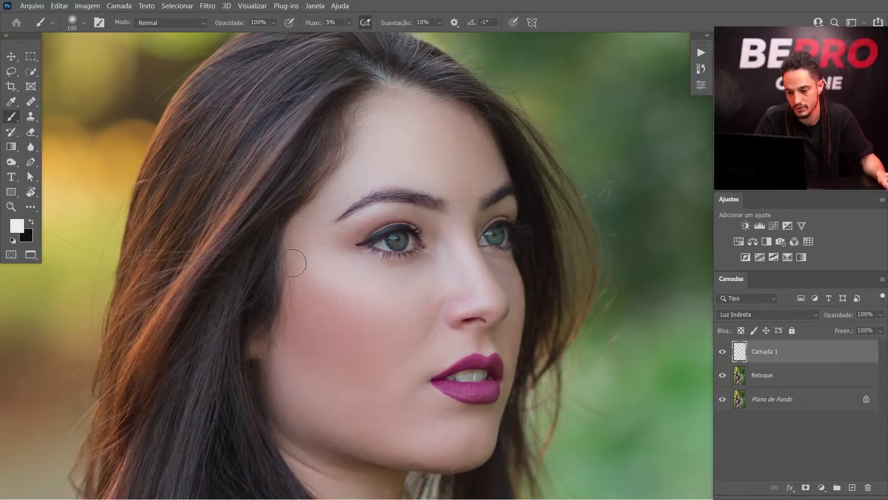
Step: Shrink the brush from 150 px and paint a white highlight along the bridge of the nose
key("bracketright")
key("bracketright")
key("bracketleft")
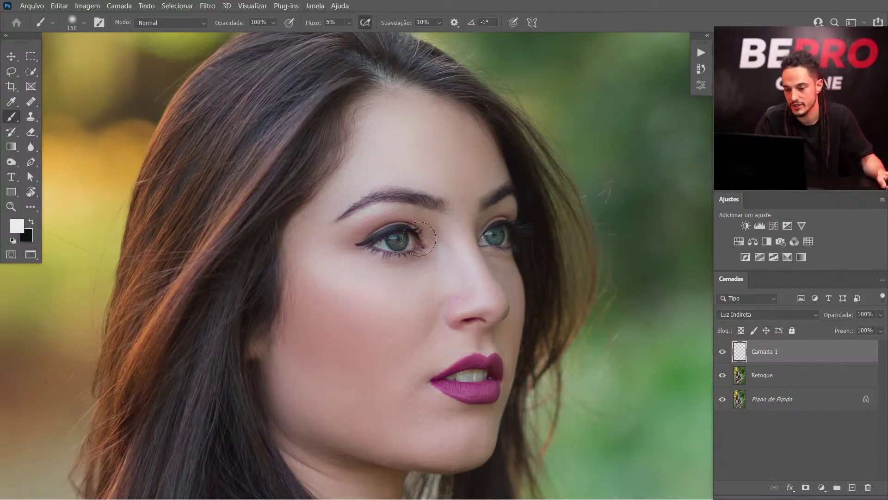
key("bracketleft")
key("bracketleft")
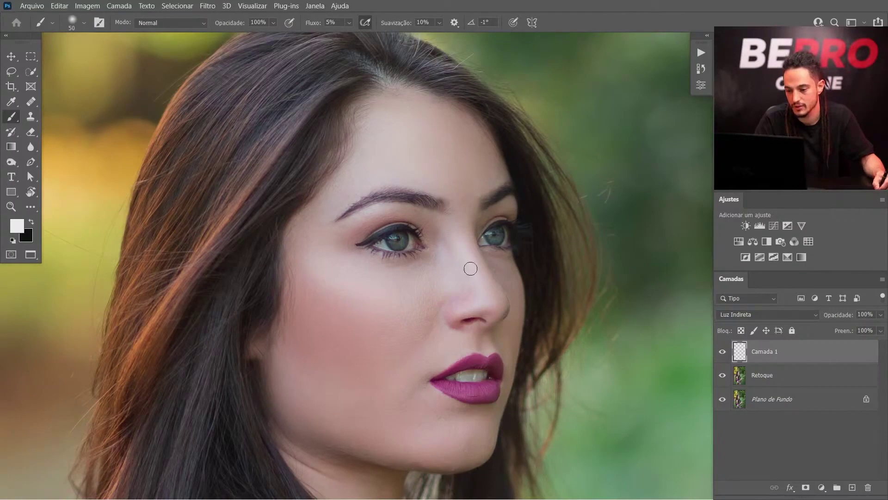
Step: Brush white highlights onto the chin and the skin beside the mouth with a brush of about 90 to 125 px
key("bracketright")
key("bracketright")
key("bracketright")
key("bracketright")
key("bracketright")
key("bracketright")
key("bracketright")
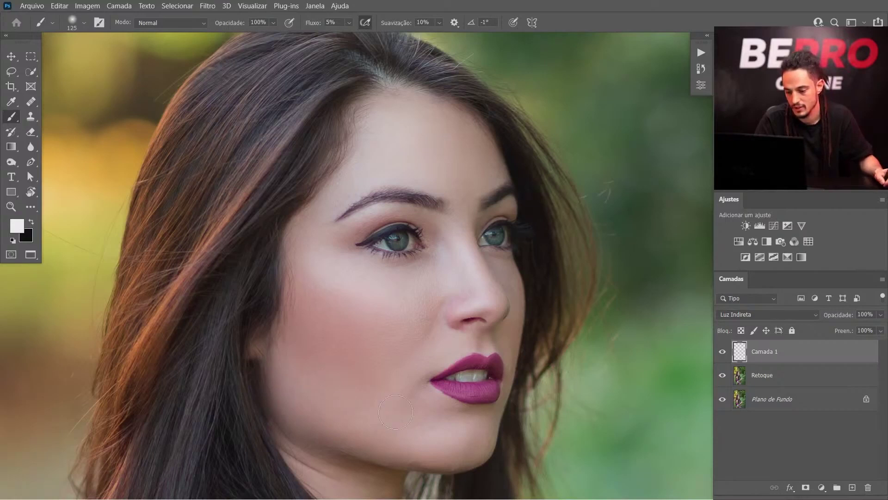
key("bracketleft")
key("bracketleft")
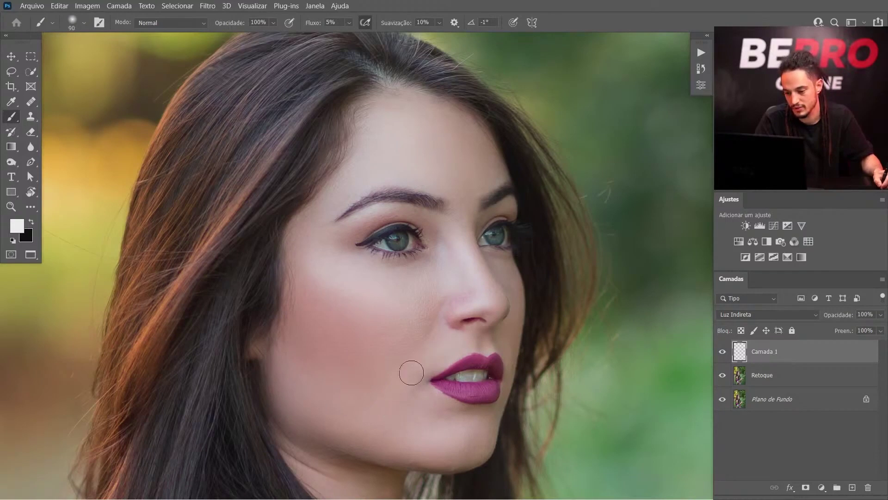
Step: Switch the foreground colour to black and shade the face contour along the hairline with a larger brush of about 133 to 309 px
scroll(385, 268, "down", 5)
scroll(379, 291, "up", 2)
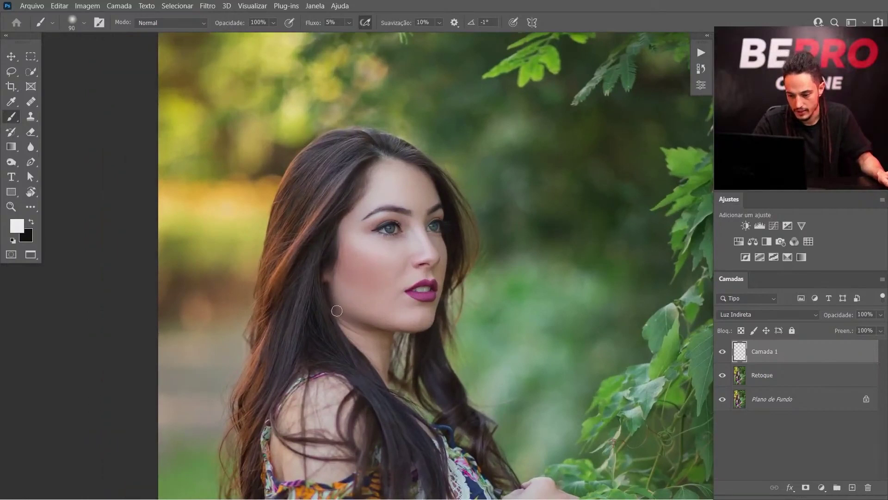
key("x")
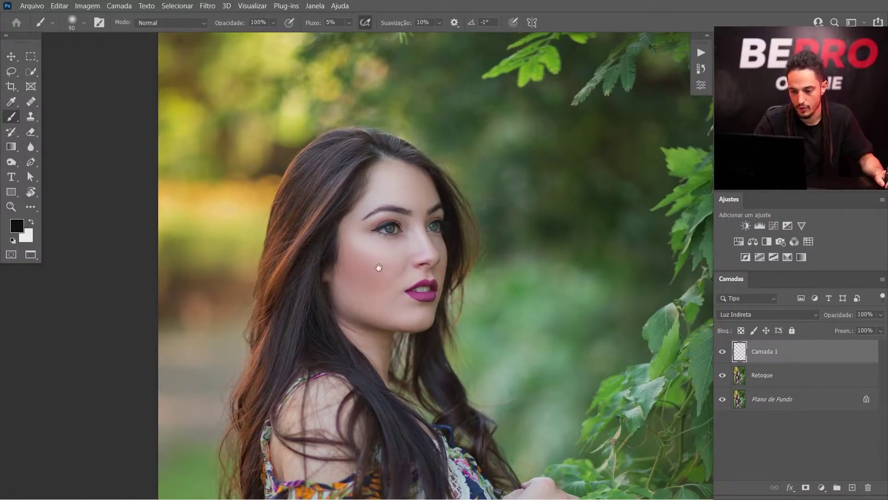
scroll(376, 258, "up", 1)
key("bracketright")
key("bracketright")
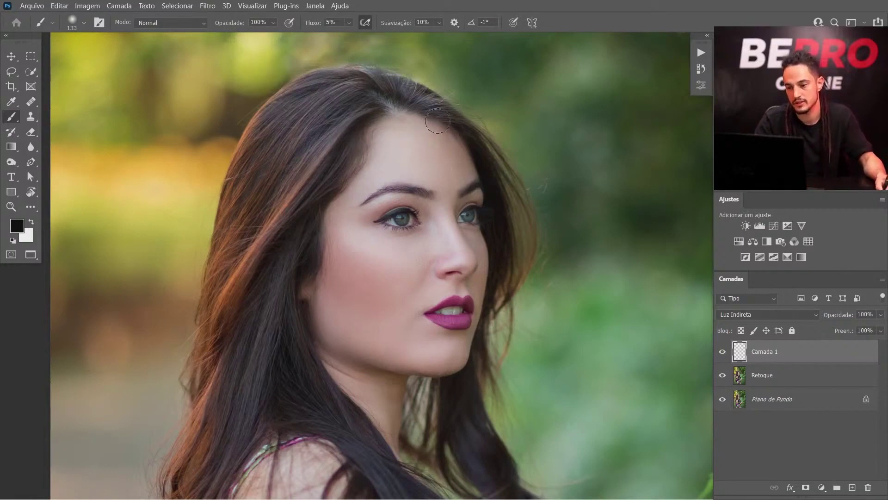
mouse_move(405, 143)
left_mouse_down()
mouse_move(430, 143)
mouse_move(422, 143)
left_mouse_up()
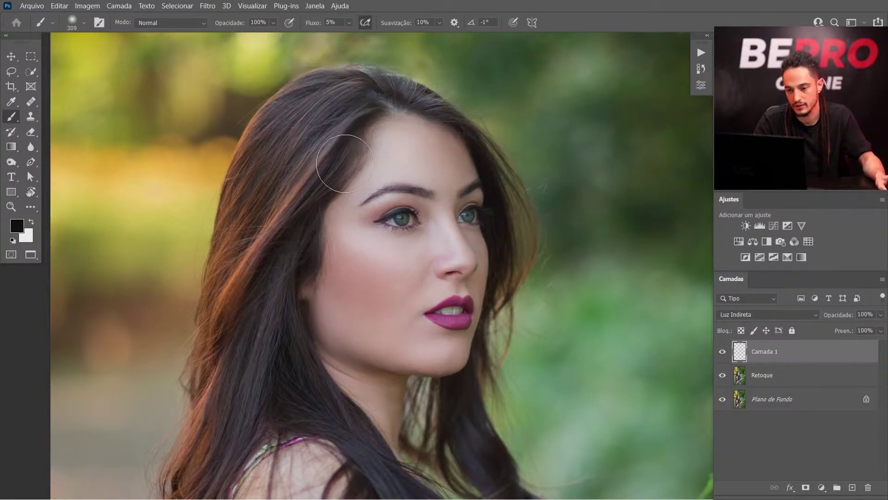
left_click_drag(321, 163, 286, 163)
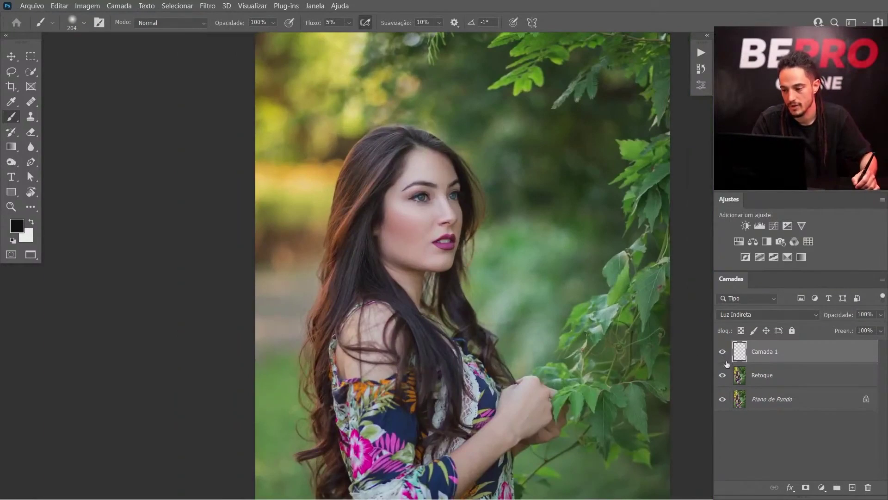
Step: Toggle the visibility of Camada 1 repeatedly to compare the portrait with and without the painted light and shadow
left_click(722, 352)
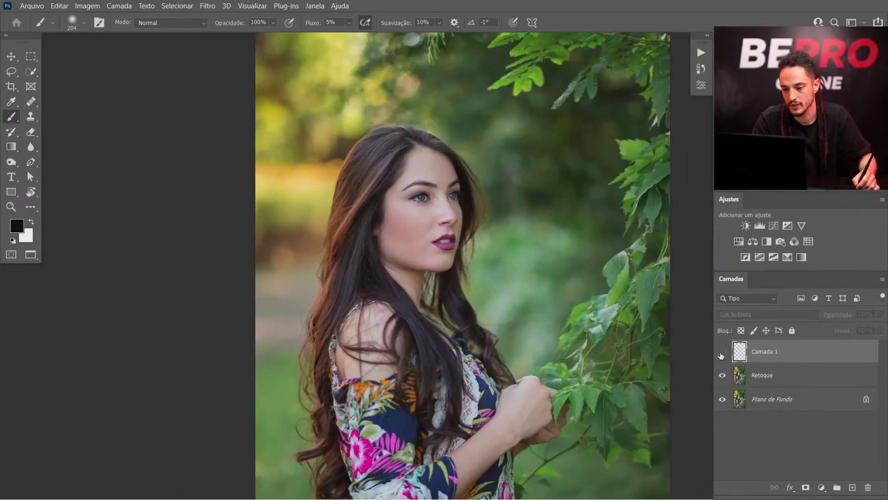
left_click(722, 352)
left_click(720, 353)
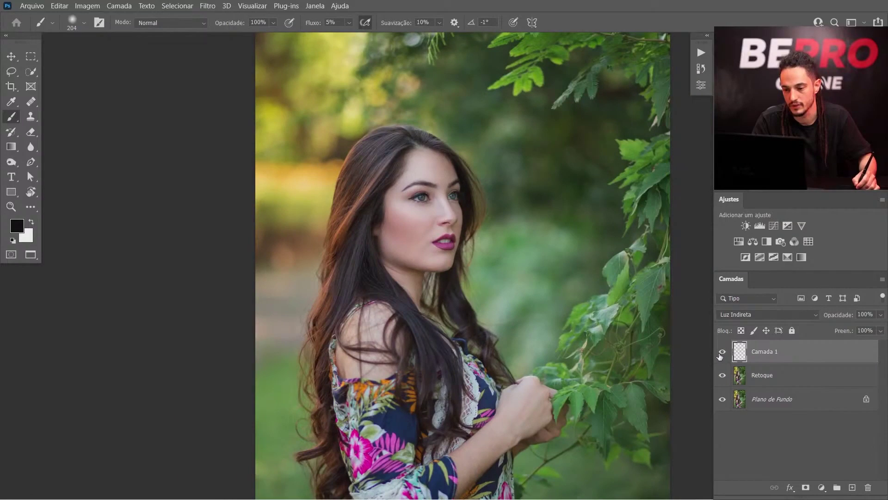
left_click(721, 354)
left_click(721, 354)
left_click(722, 355)
left_click(722, 355)
left_click(721, 355)
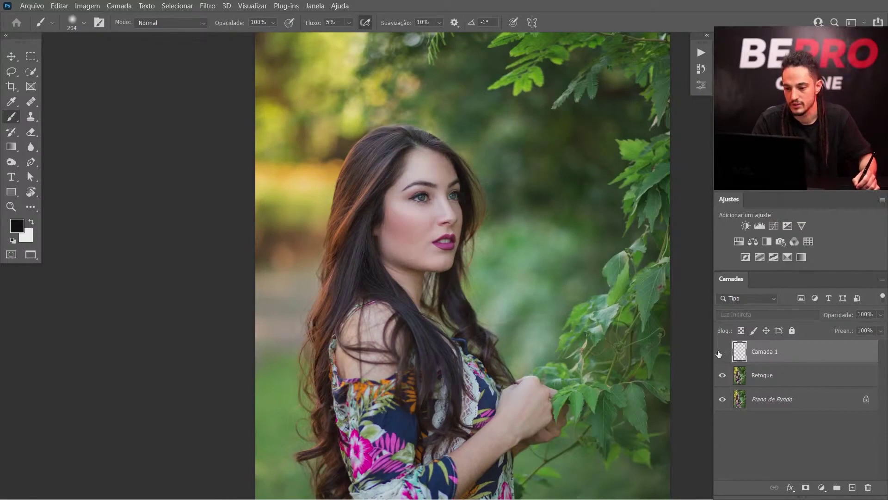
left_click(720, 354)
Step: Set the opacity of Camada 1 to 81%
left_click_drag(442, 259, 419, 306)
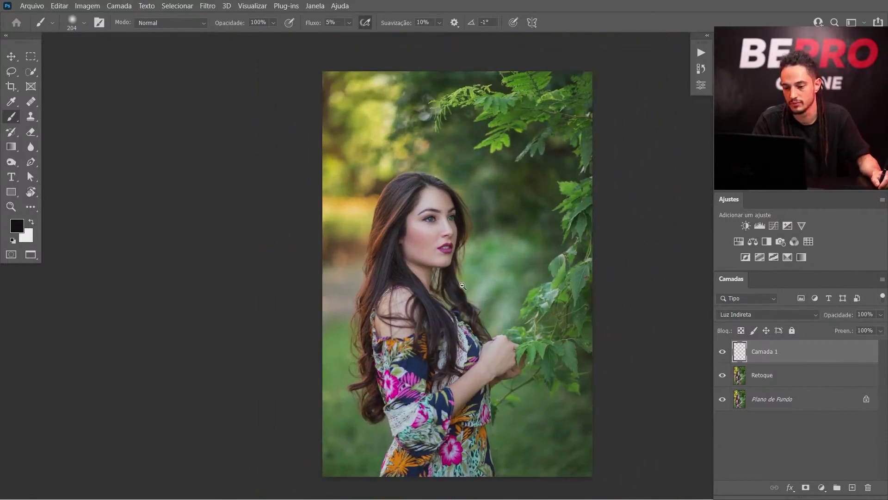
left_click(445, 250, "ctrl")
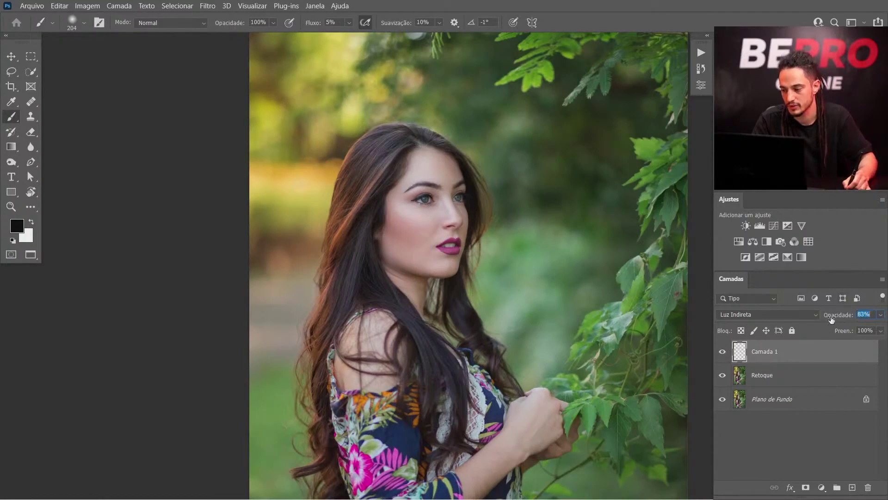
left_click_drag(829, 319, 831, 319)
mouse_move(449, 217)
left_mouse_down()
mouse_move(472, 223)
mouse_move(447, 230)
left_mouse_up()
left_click(447, 230, "ctrl+alt")
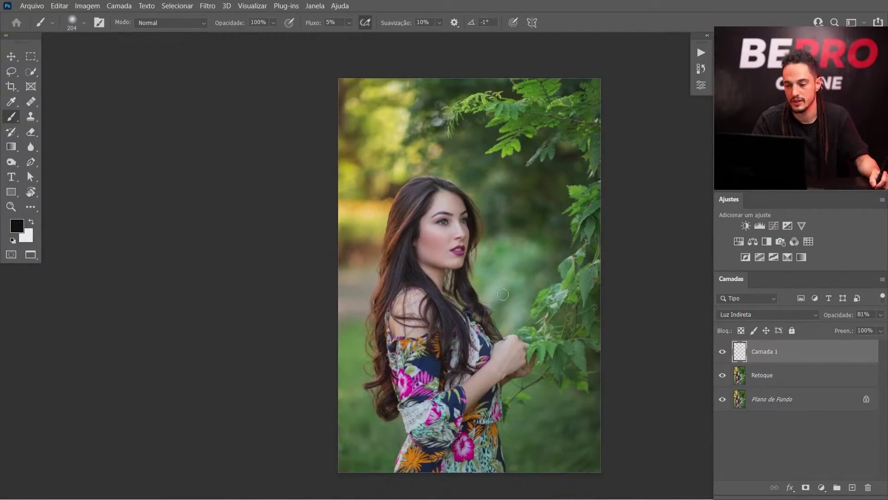
Step: Paint white highlights on the forearm and floral sleeve with a 252 px brush, and switch to black for the shadows
mouse_move(489, 386)
left_mouse_down()
mouse_move(574, 356)
mouse_move(543, 330)
left_mouse_up()
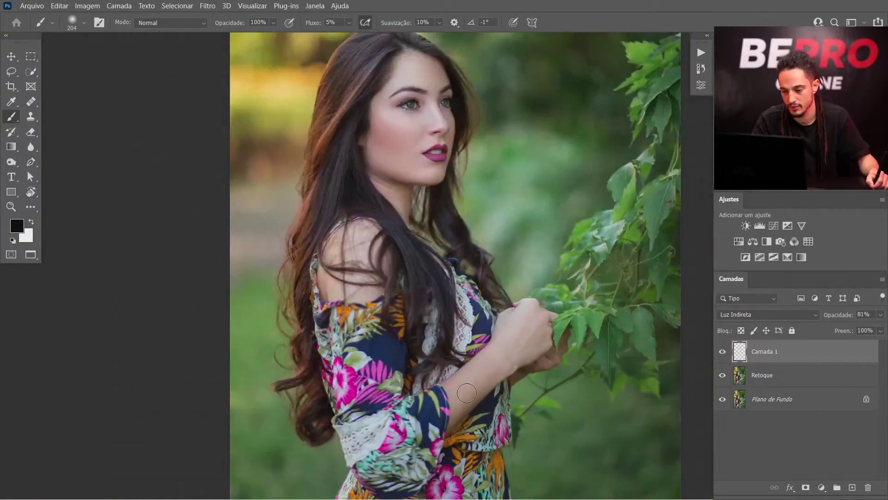
key("x")
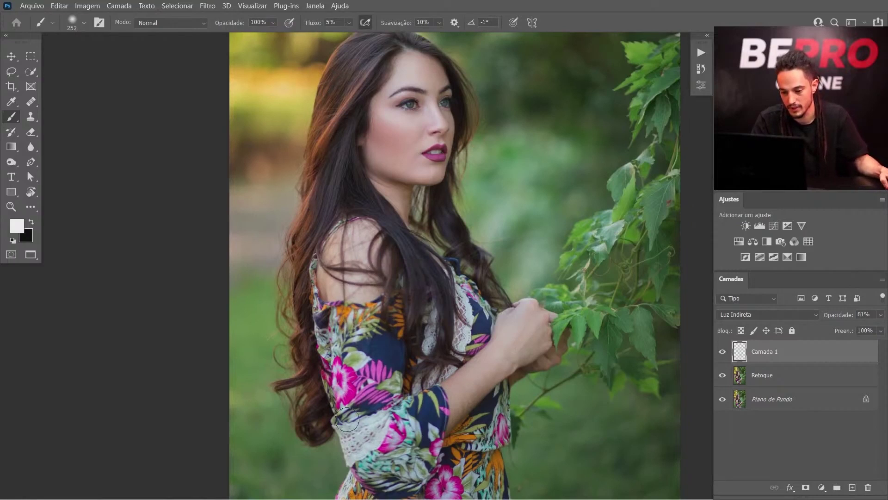
key("x")
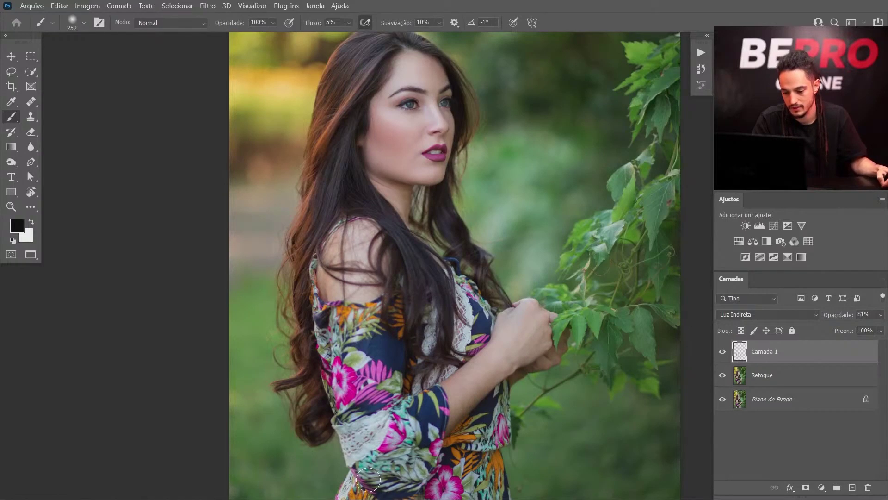
Step: Toggle the visibility of Camada 1 to compare the whole figure with and without the light and shadow painting
left_click(723, 352)
left_click(399, 234, "alt")
scroll(399, 234, "up", 3)
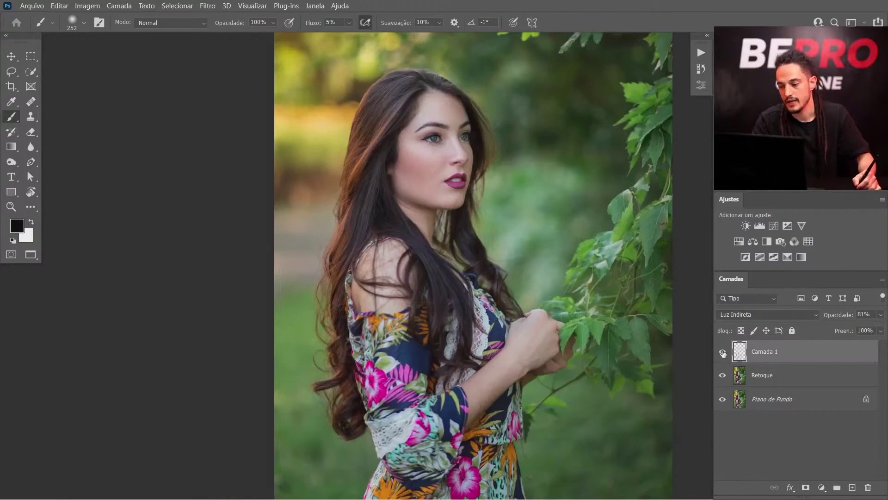
Step: Toggle the visibility of Camada 1 twice more to compare the portrait before and after the painting
left_click(723, 351)
left_click(723, 351)
left_click(723, 351)
left_click(723, 352)
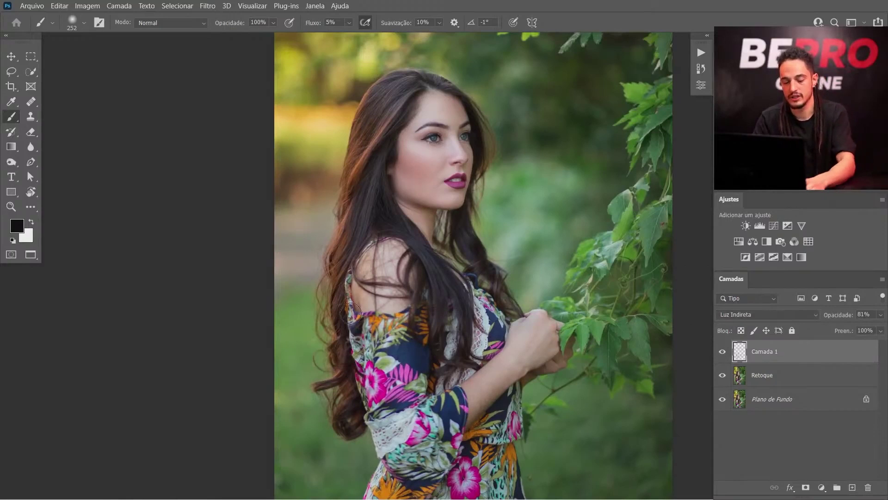
Step: Switch to the WordPad outline and add the sub-items "Pele (Luz indireta)" and "Detalhes (sobrepor)" under item 4, Luzes e Sombras
key("alt+Tab")
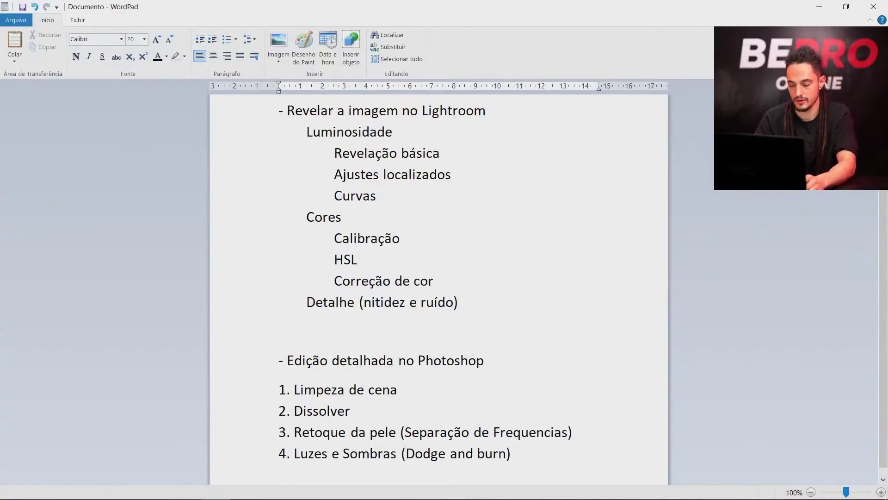
key("Return")
key("Tab")
type("Pele (Luz indireta)")
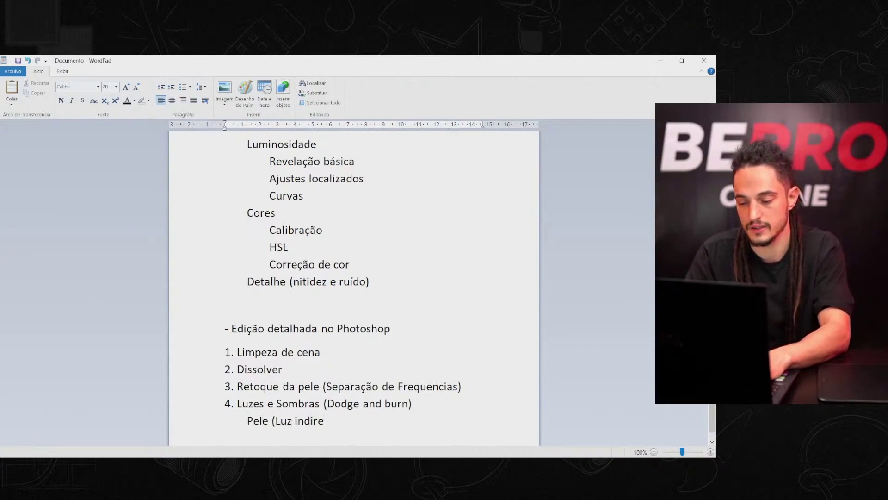
key("Return")
key("Tab")
type("Detalhes (s")
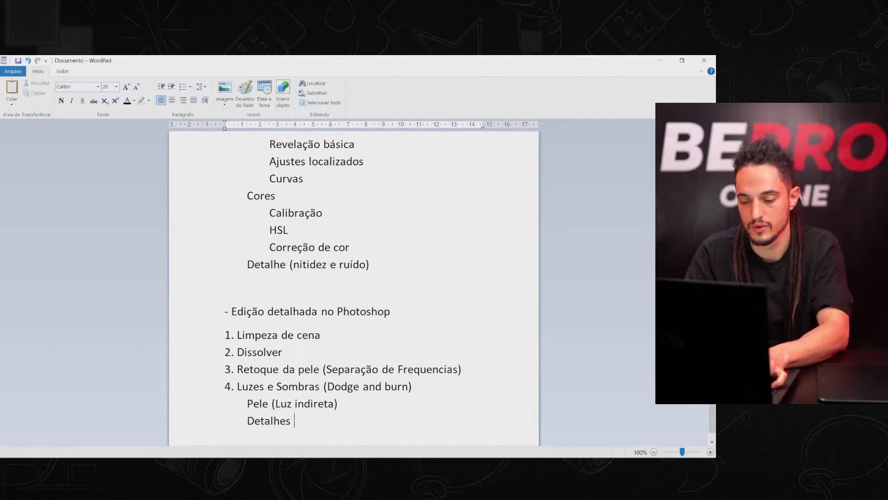
type("obrepor)")
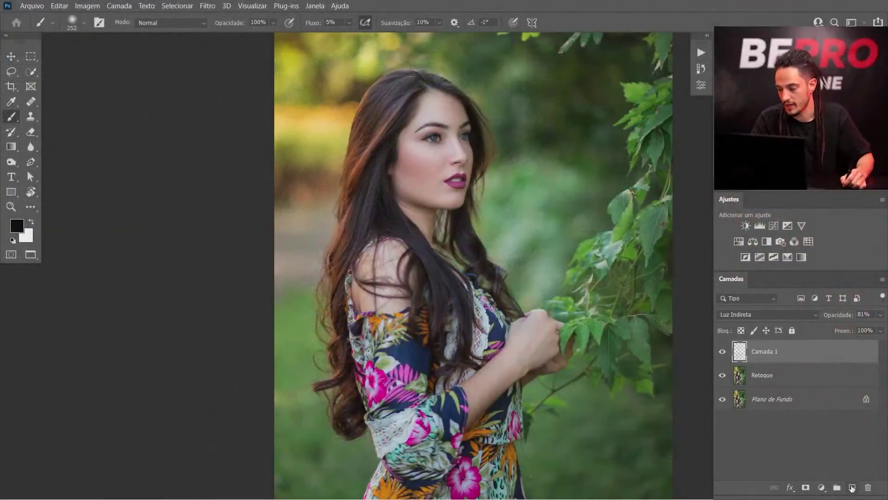
Step: Back in Photoshop, create a new layer above Camada 1 and set its blend mode to Sobrepor
left_click(852, 487)
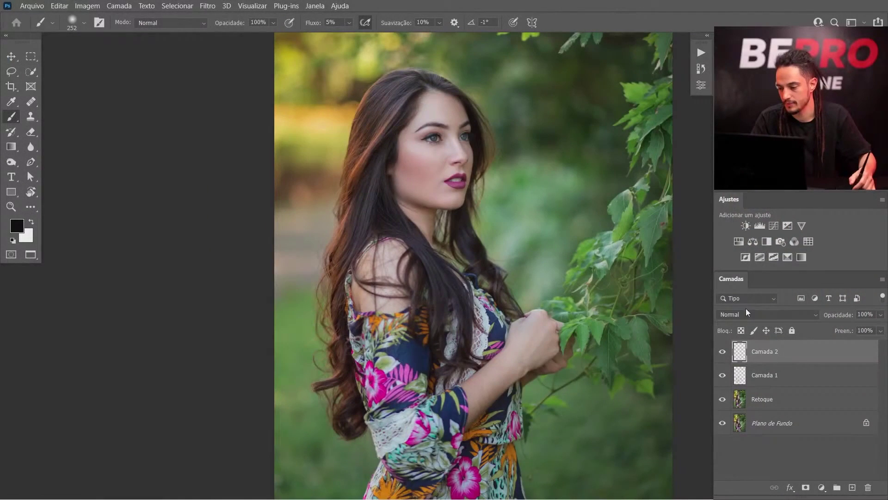
left_click(738, 316)
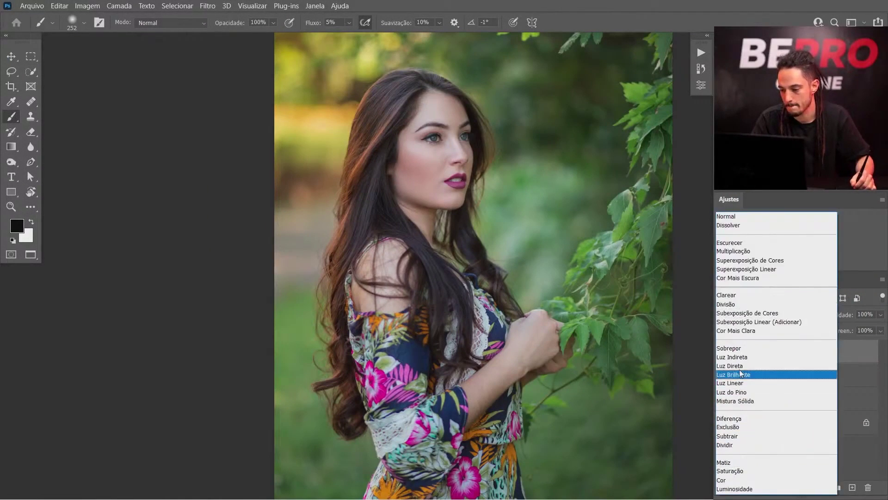
left_click(730, 348)
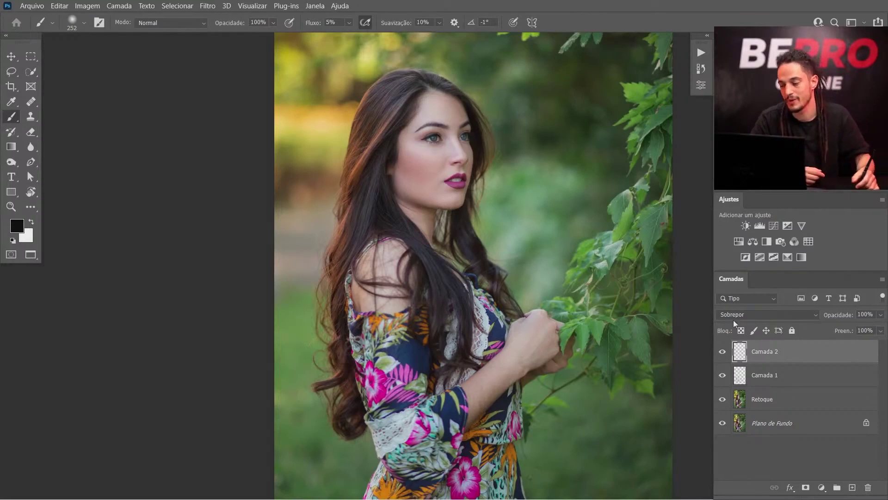
Step: Rename Camada 1 to "Luz indireta" and Camada 2 to "Sobrepor"
double_click(761, 377)
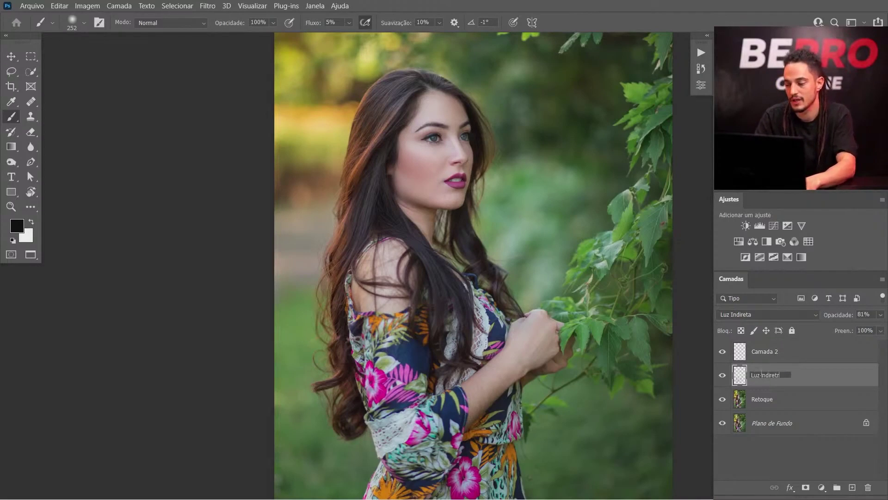
key("shift+Tab")
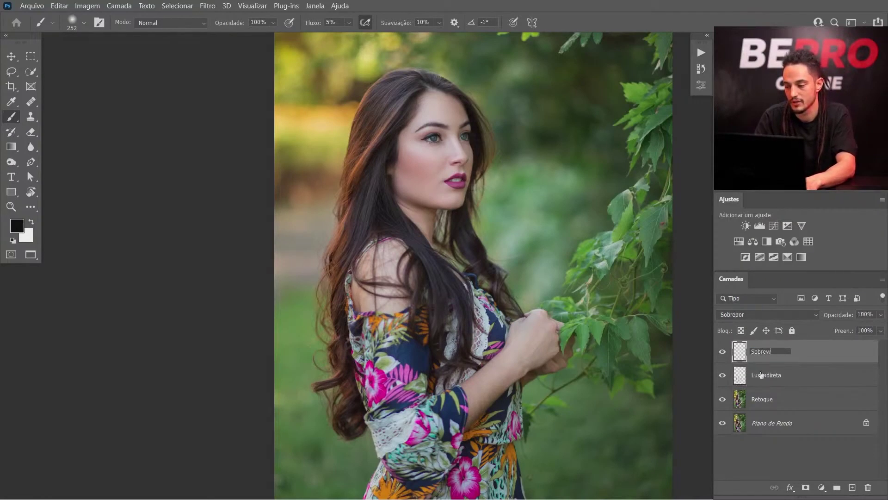
type("Sobrepor")
key("Return")
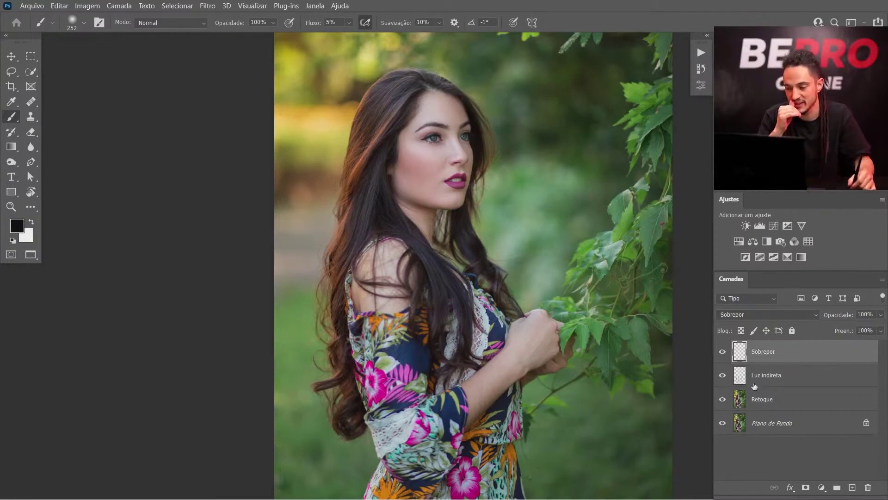
Step: Paint white highlights on the near eye's iris and eye white with a 13 px brush, and on its inner corner with 9 px
left_click_drag(440, 125, 477, 202)
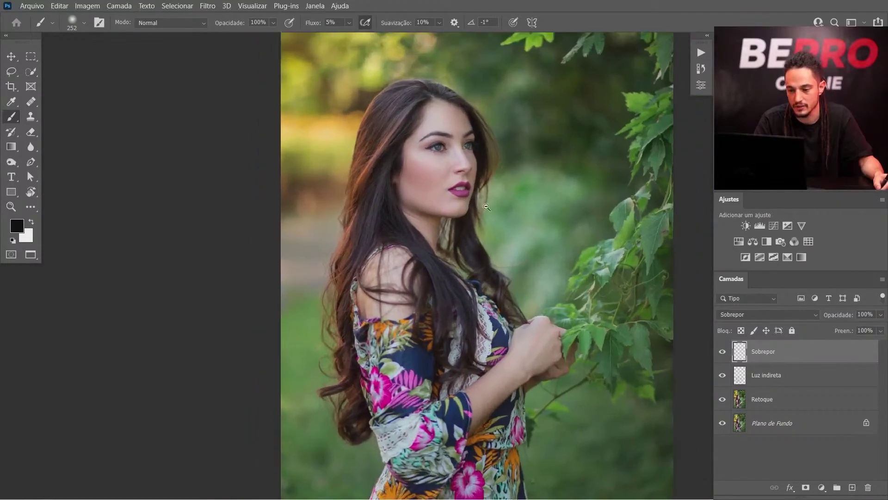
scroll(436, 130, "up", 5)
key("x")
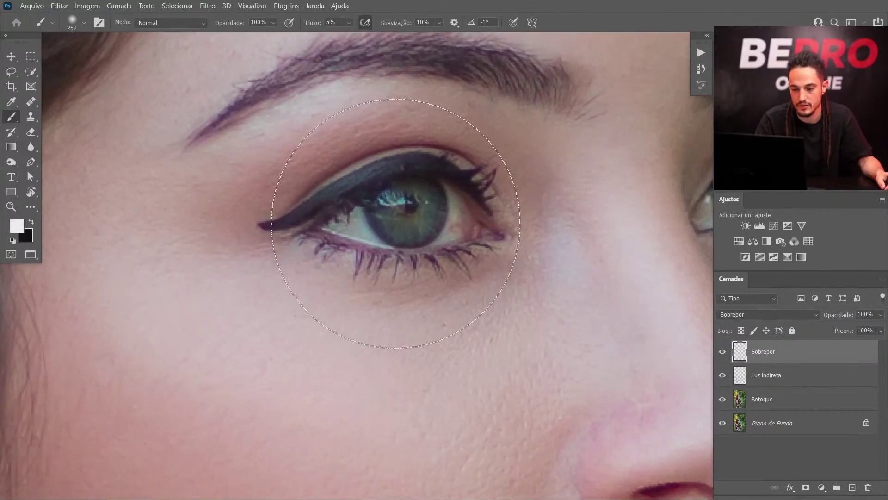
left_click_drag(396, 203, 319, 218)
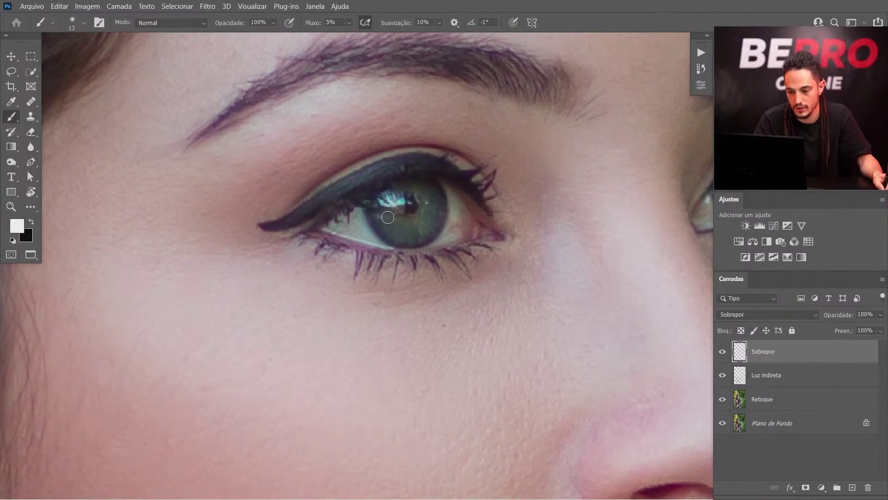
left_click_drag(388, 217, 354, 220)
left_click_drag(457, 231, 369, 224)
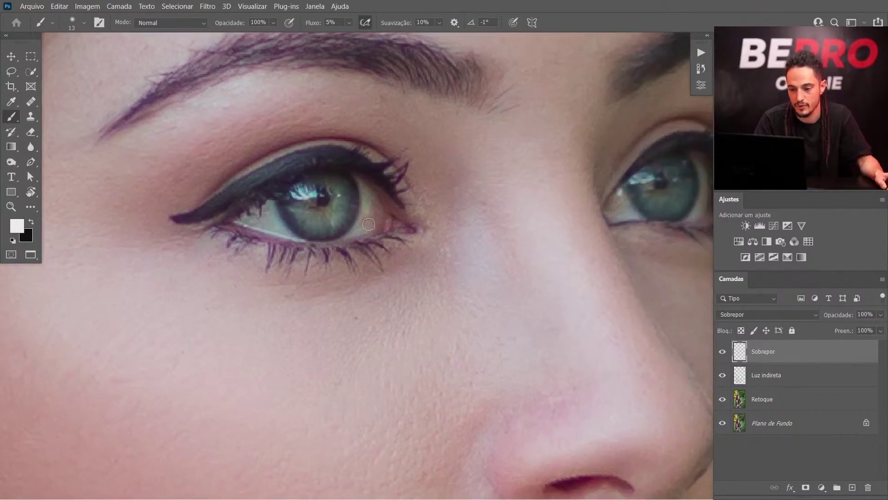
left_click_drag(412, 243, 404, 244)
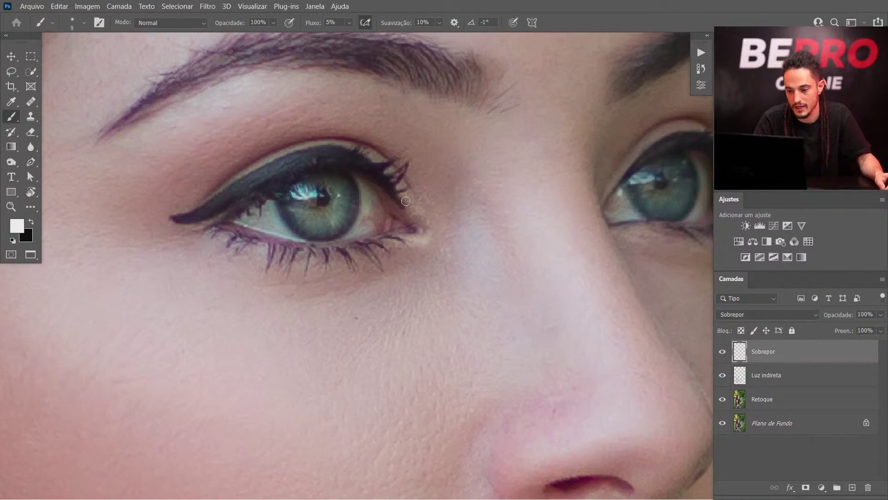
Step: Paint black shadows over the near eye's outer eyelid with a 47 px brush and along the lower lashes with a smaller brush
key("bracketright")
key("bracketright")
key("bracketright")
key("bracketright")
left_click_drag(234, 184, 255, 177)
mouse_move(180, 188)
left_mouse_down()
mouse_move(190, 187)
mouse_move(180, 200)
left_mouse_up()
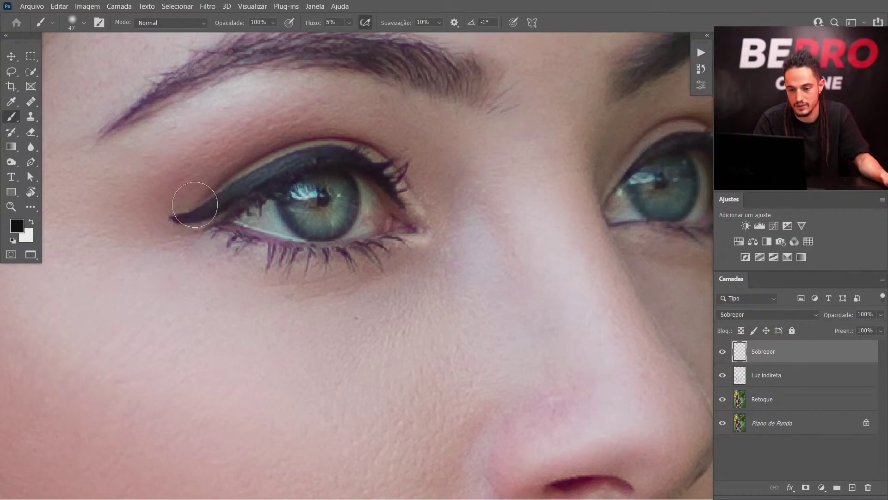
left_click_drag(309, 263, 276, 264)
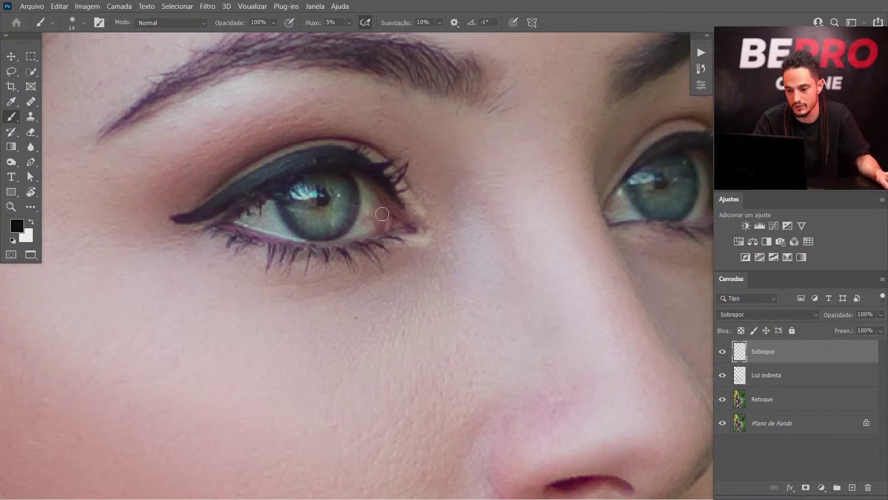
Step: Darken the outer rim of the near eye's iris in black with a 10 px brush
scroll(382, 214, "down", 3)
scroll(381, 218, "up", 5)
left_click_drag(347, 191, 341, 195)
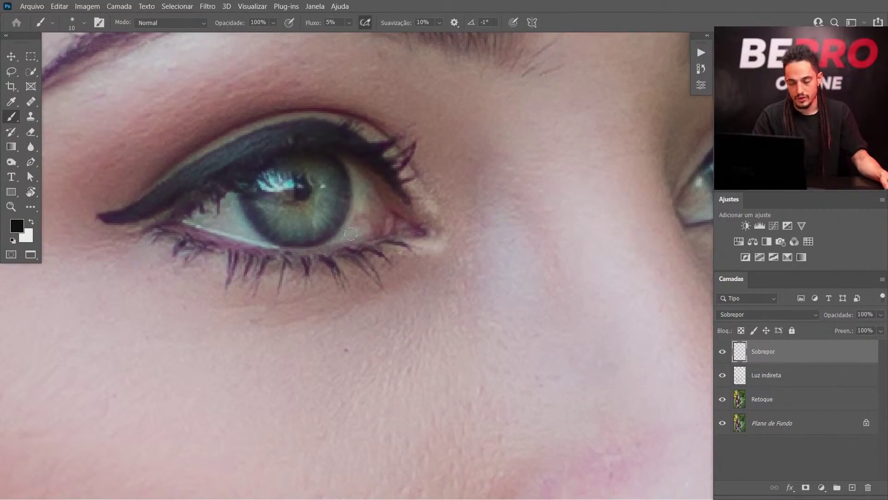
right_click(252, 234, "alt")
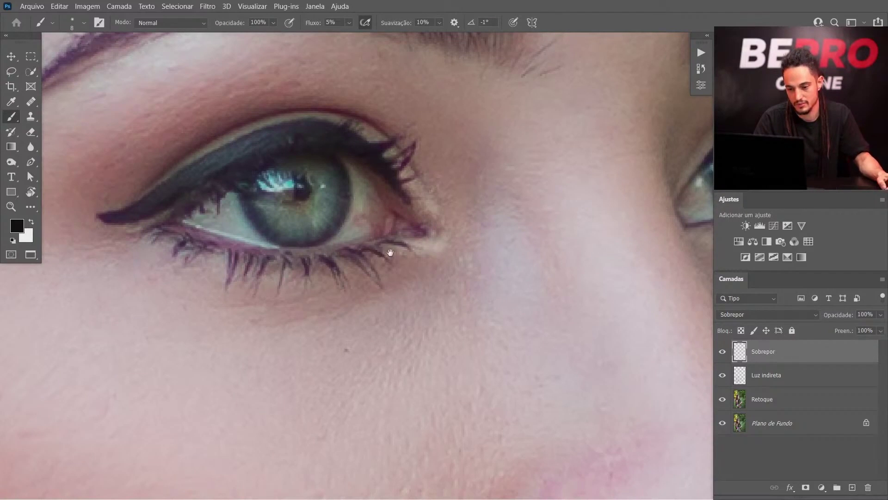
Step: Darken the far eye's iris rim in black with an 8 px brush, and brighten the iris in white with a 14 px brush
left_click_drag(391, 252, 309, 294)
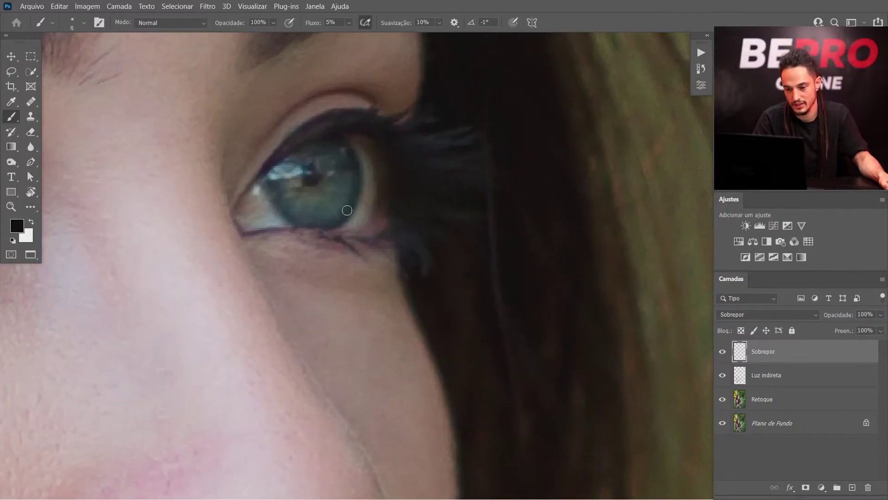
mouse_move(336, 199)
left_mouse_down()
mouse_move(299, 209)
mouse_move(281, 182)
mouse_move(343, 168)
mouse_move(309, 211)
mouse_move(278, 174)
mouse_move(312, 200)
mouse_move(335, 154)
mouse_move(293, 215)
mouse_move(316, 204)
mouse_move(301, 205)
mouse_move(278, 165)
left_mouse_up()
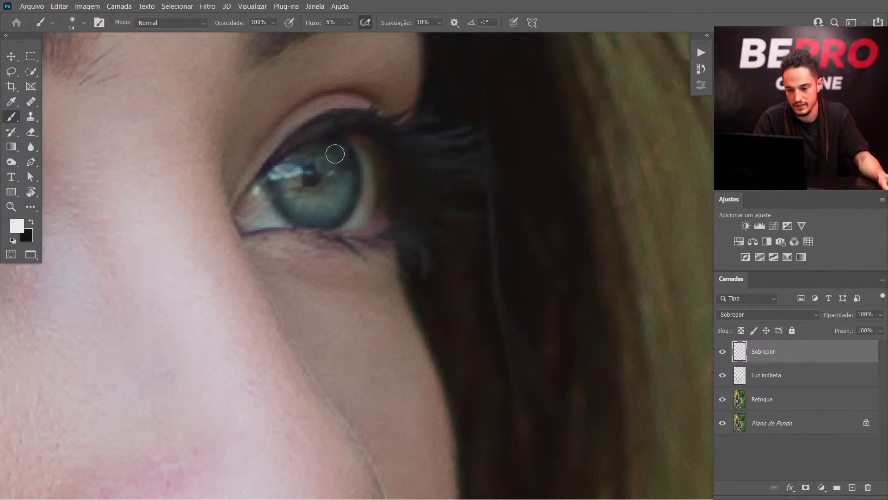
key("x")
key("x")
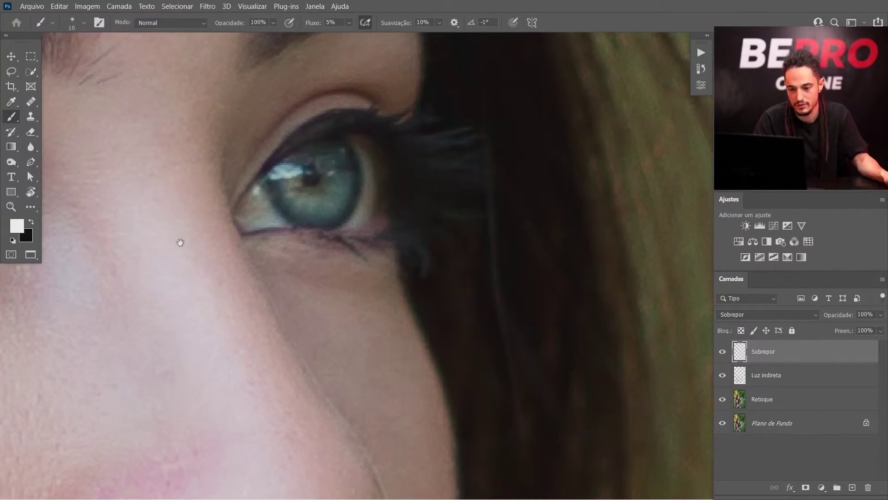
Step: Paint white highlights on the lips with an 18 px brush on the Sobrepor layer
left_click_drag(180, 242, 357, 227)
left_click_drag(298, 239, 211, 242)
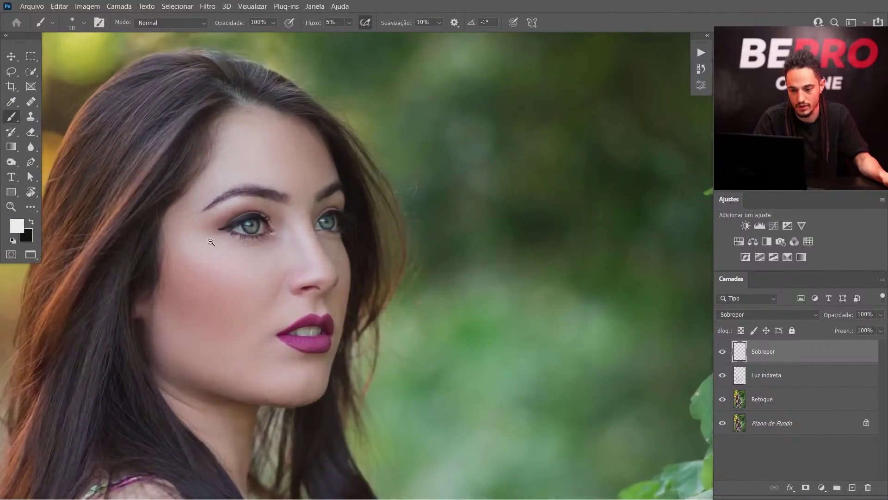
scroll(334, 225, "up", 5)
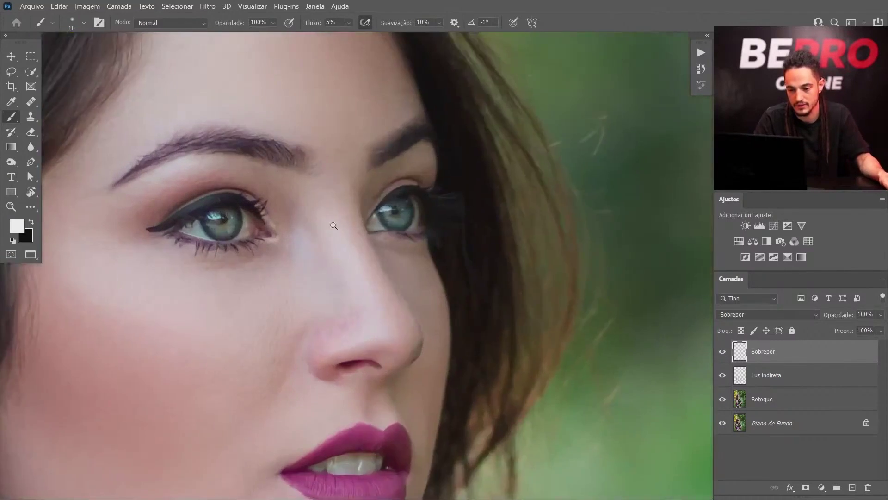
scroll(334, 226, "up", 3)
left_click_drag(406, 291, 375, 290)
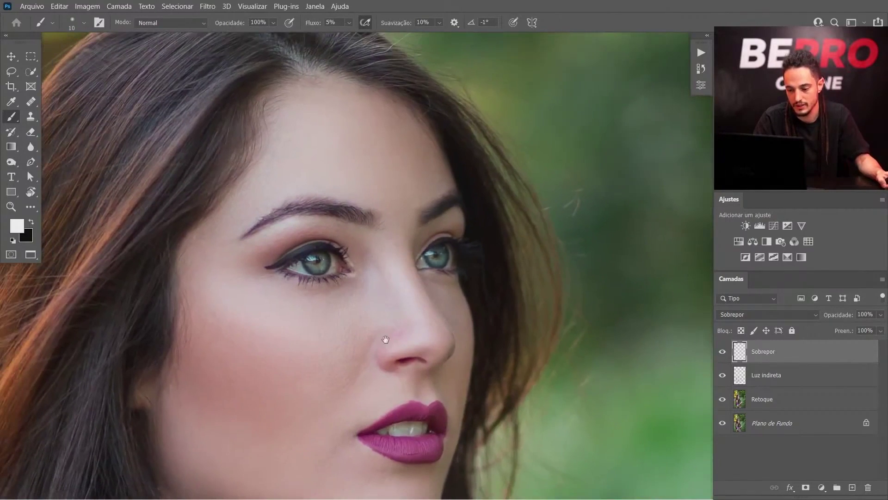
left_click_drag(385, 340, 331, 171)
mouse_move(354, 280)
left_mouse_down()
mouse_move(383, 278)
mouse_move(390, 259)
left_mouse_up()
mouse_move(404, 243)
left_mouse_down()
mouse_move(424, 258)
mouse_move(412, 265)
mouse_move(371, 240)
mouse_move(343, 265)
mouse_move(420, 262)
left_mouse_up()
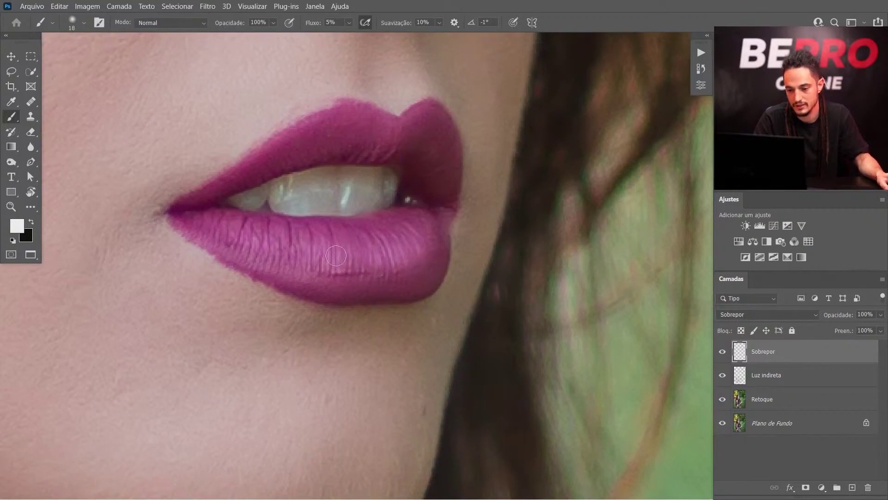
Step: Paint black shadows along the lower lip's edge and on the upper lip with a 20 px brush at 4% flow
key("x")
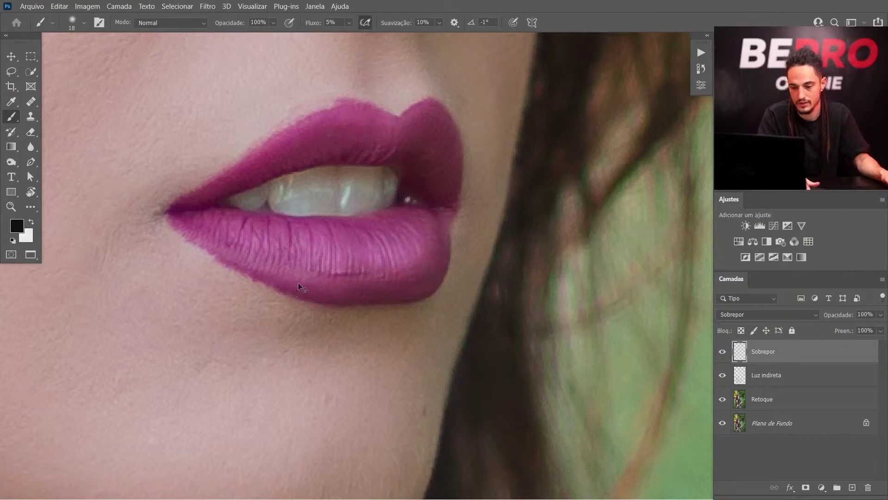
left_click_drag(328, 282, 331, 283)
left_click_drag(169, 224, 202, 235)
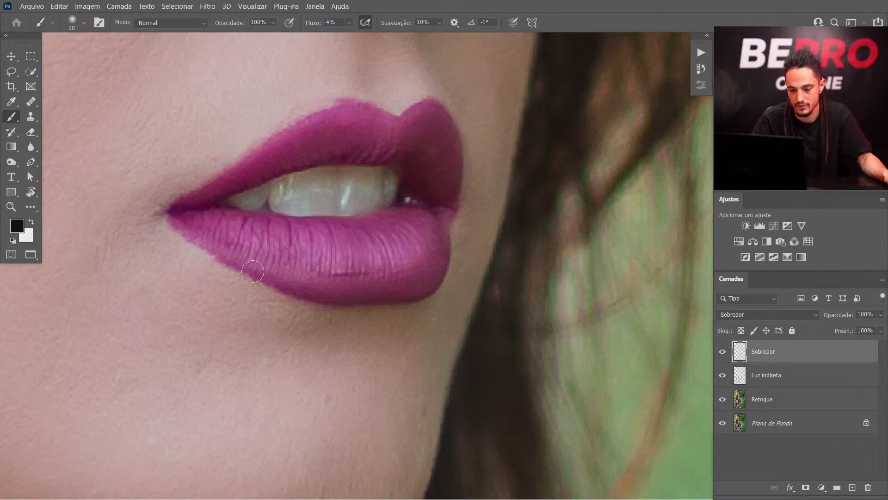
left_click_drag(365, 117, 367, 162)
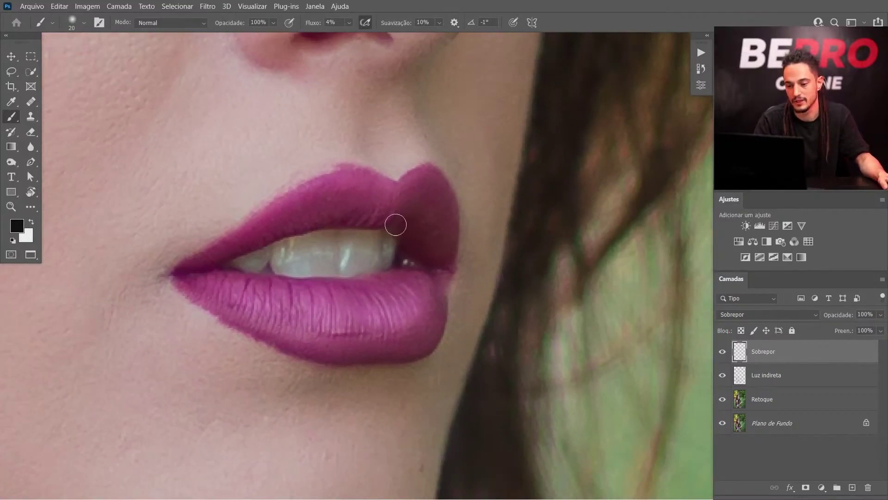
Step: Select the Retoque layer and retouch the upper lip's outline with the Clone Stamp at a 7 px brush size
key("alt+bracketleft")
key("alt+bracketleft")
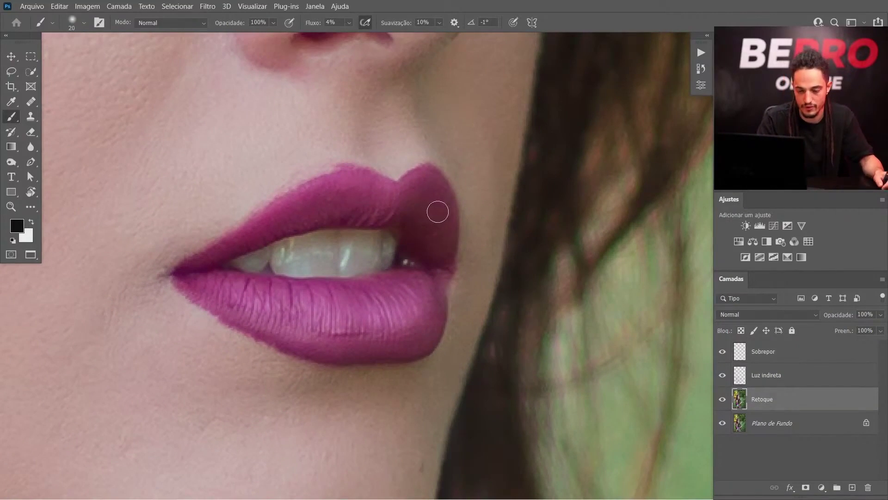
key("s")
left_click_drag(405, 188, 415, 230)
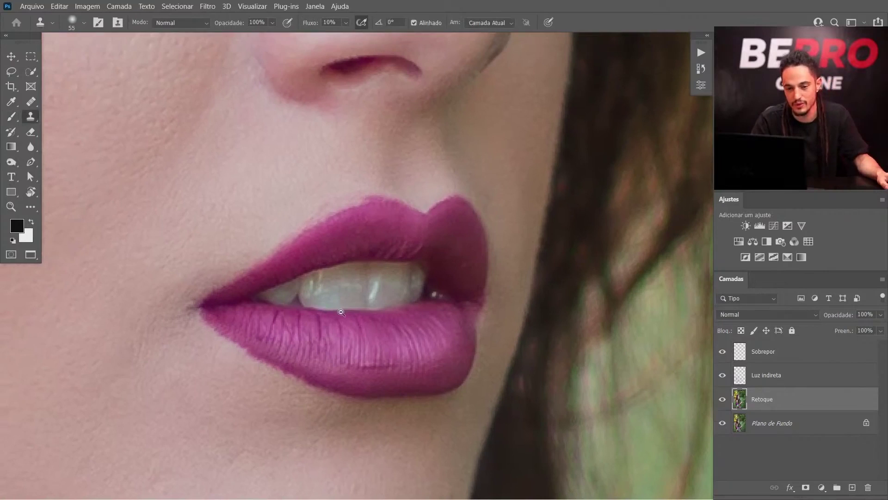
mouse_move(341, 312)
left_mouse_down()
mouse_move(351, 313)
mouse_move(329, 311)
left_mouse_up()
left_click_drag(333, 215, 300, 221)
mouse_move(371, 211)
left_mouse_down()
mouse_move(380, 241)
mouse_move(373, 216)
left_mouse_up()
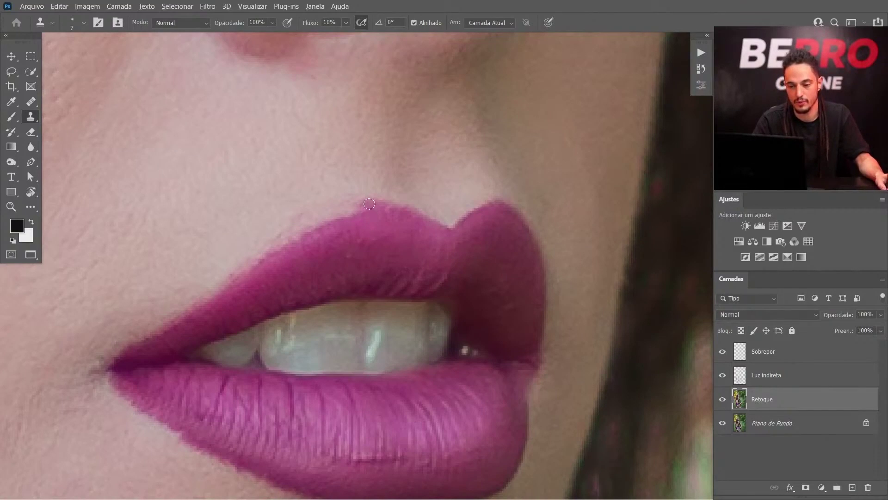
Step: Try to extend the upper lip's contour by cloning lip color over its edge, and undo the strokes
mouse_move(364, 206)
left_mouse_down()
mouse_move(319, 221)
mouse_move(362, 209)
left_mouse_up()
left_click_drag(260, 261, 239, 277)
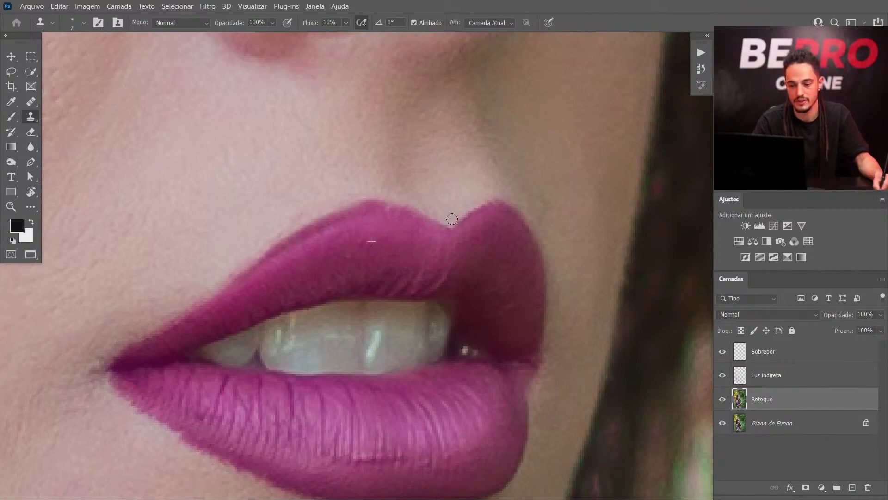
key("ctrl+z")
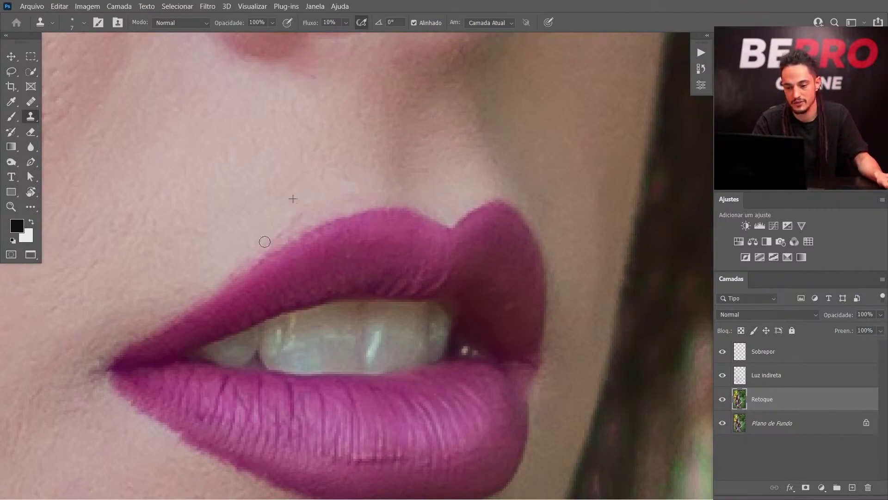
Step: Clean up the upper lip's outline and the lower lip's bottom edge with the Clone Stamp, reducing the brush to 6 px
left_click_drag(265, 242, 203, 285)
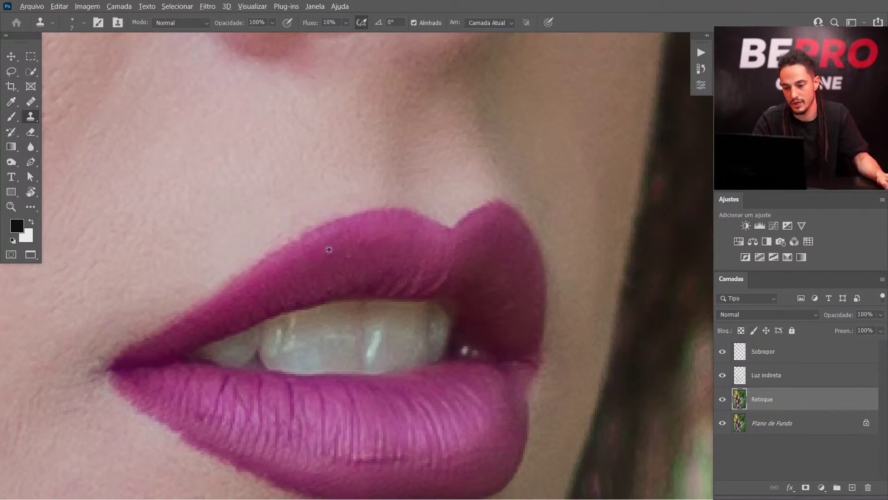
left_click_drag(329, 250, 348, 230)
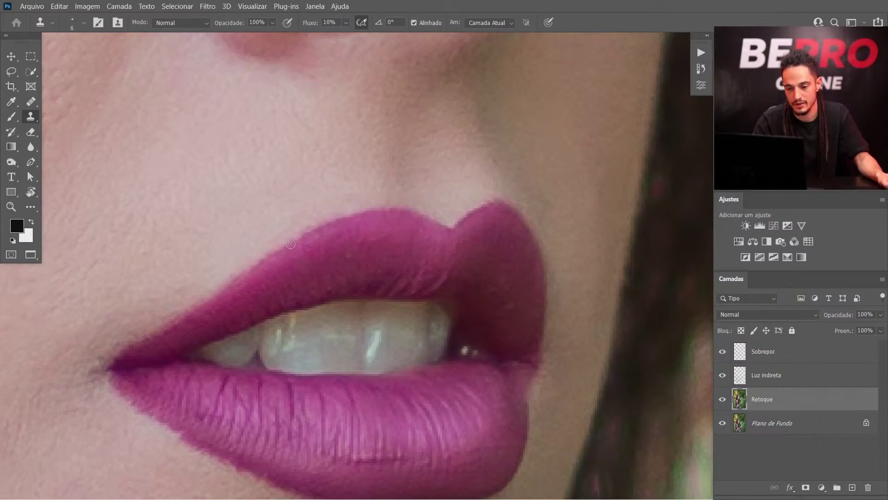
left_click_drag(215, 442, 292, 276)
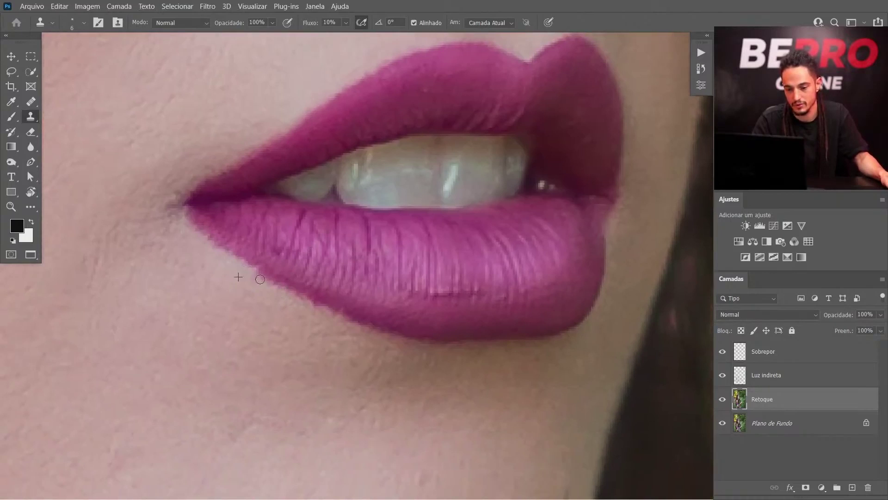
left_click_drag(277, 286, 385, 333)
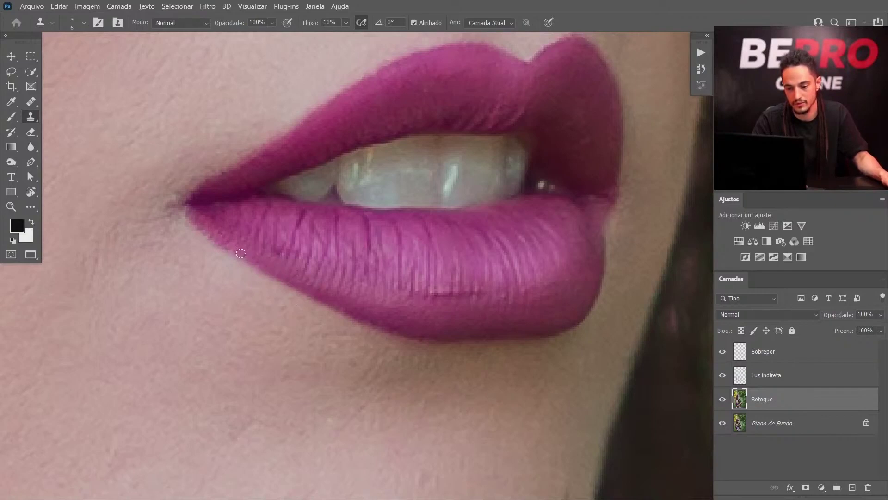
key("ctrl+minus")
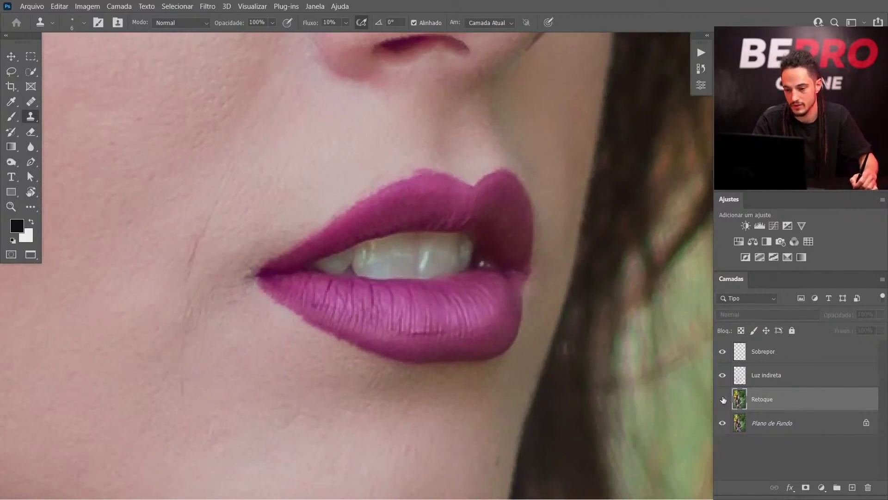
Step: Retouch the horizontal crease on the lower lip with a 6 px Healing Brush, sampling nearby lip texture
key("j")
left_click(412, 327)
left_click_drag(412, 329, 403, 328)
left_click_drag(411, 341, 409, 343)
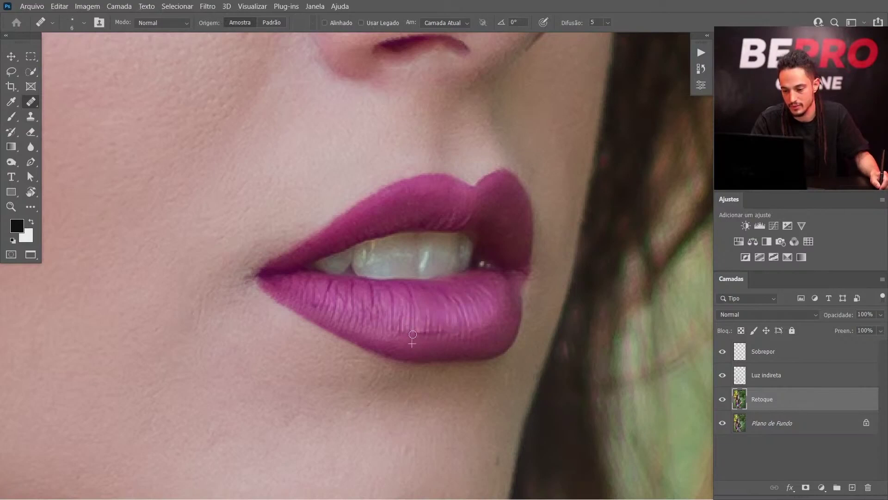
left_click(393, 324, "alt")
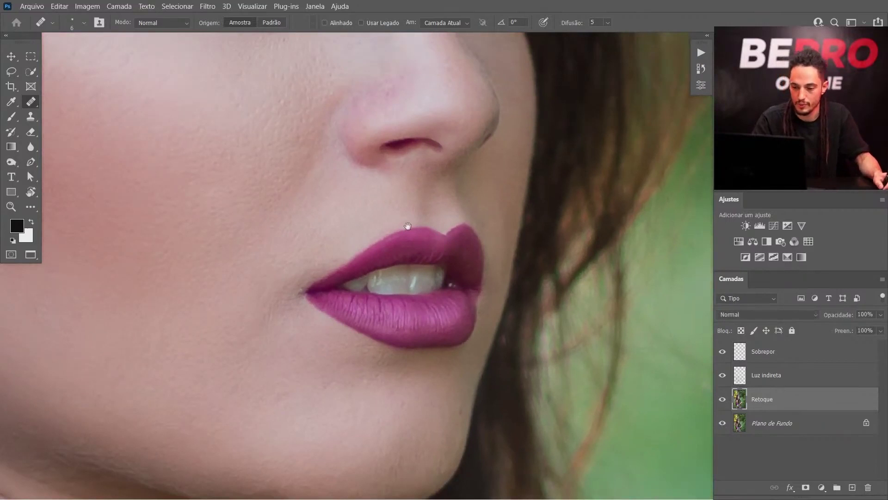
left_click_drag(452, 282, 419, 301)
scroll(419, 302, "down", 3)
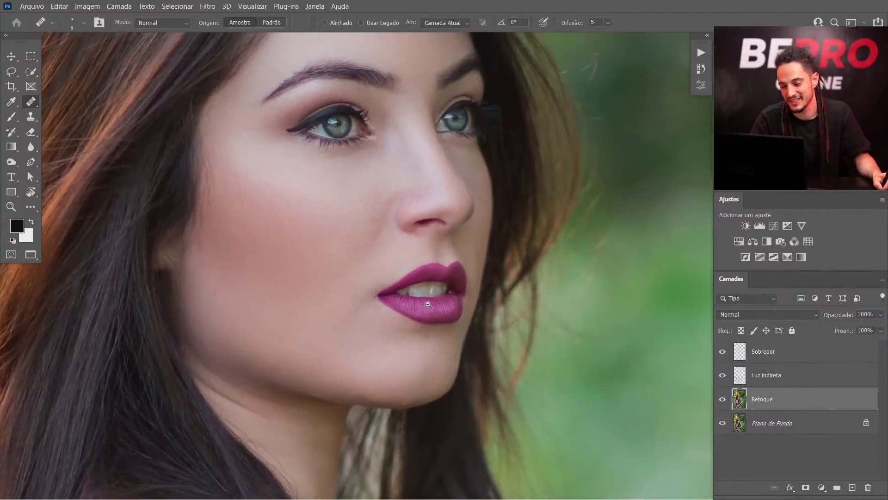
scroll(416, 304, "up", 3)
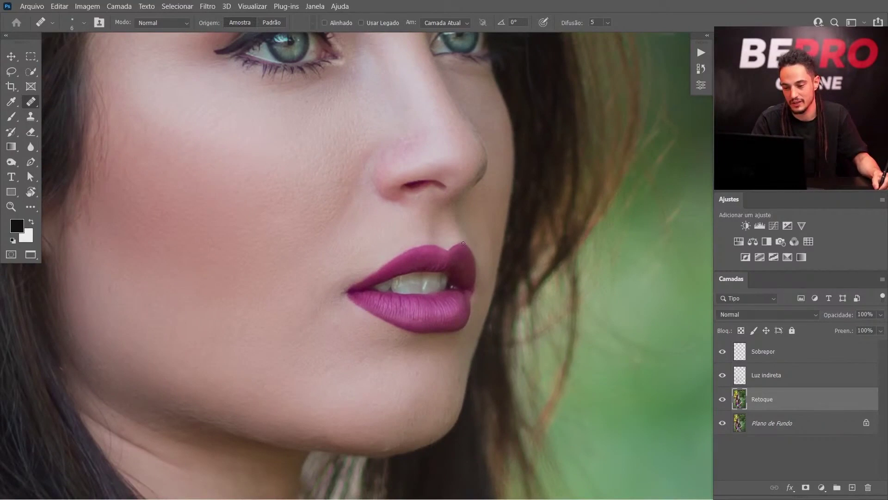
Step: Select a rectangular area around the nose tip, mouth and chin on the Retoque layer and open it in the Liquify filter
key("m")
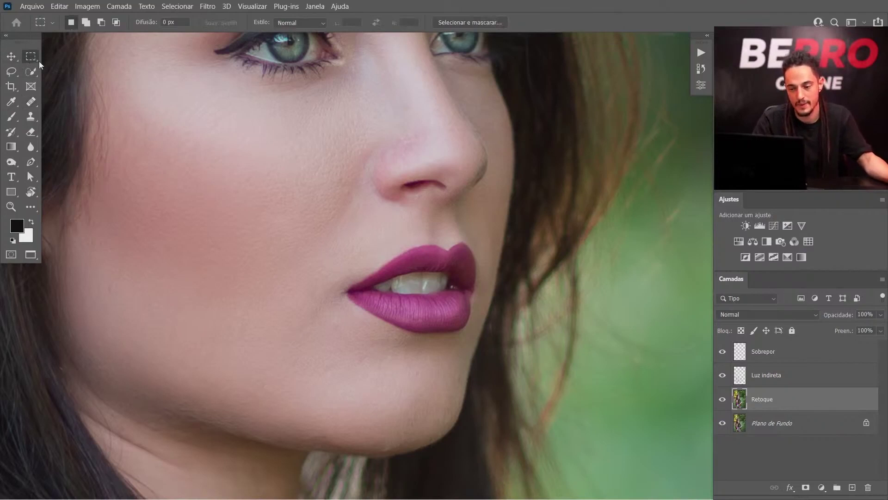
left_click_drag(199, 139, 609, 432)
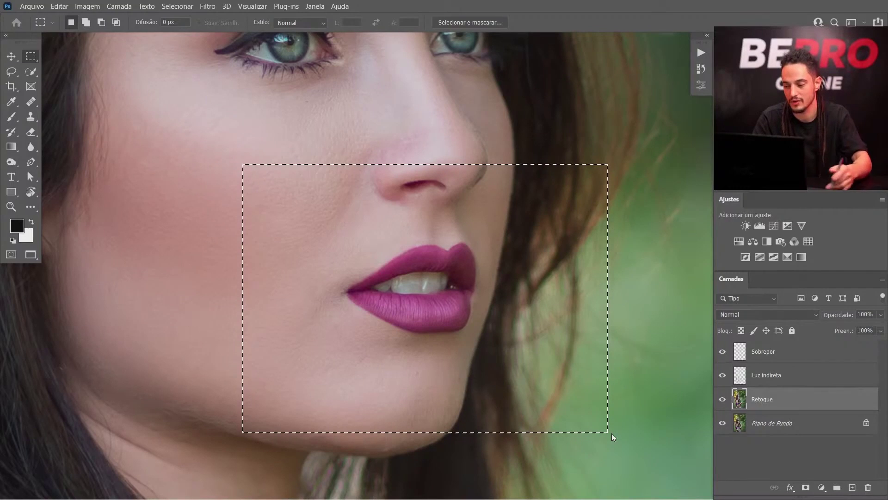
key("ctrl+shift+x")
Step: Reshape the upper lip's peak with a reduced Forward Warp brush, apply the Liquify filter and deselect the area
key("bracketleft")
key("bracketleft")
key("bracketleft")
key("bracketleft")
key("bracketleft")
key("bracketleft")
key("bracketleft")
key("bracketleft")
key("bracketleft")
key("bracketleft")
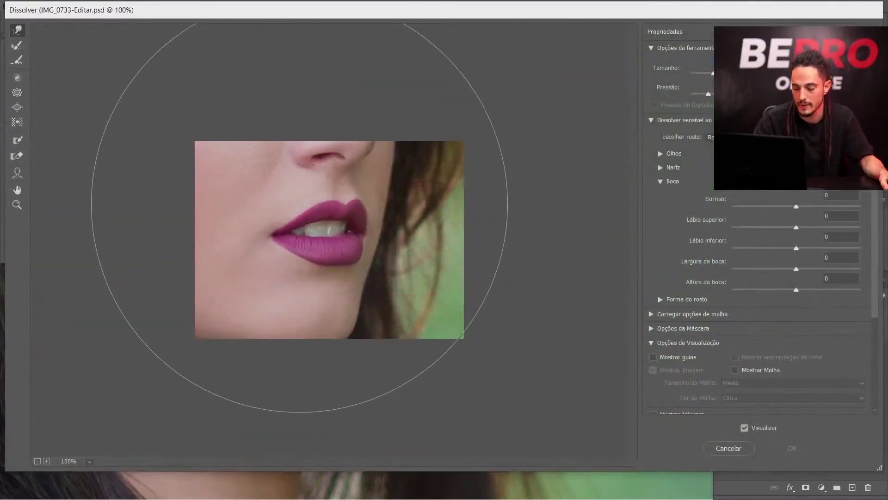
key("bracketleft")
key("bracketleft")
key("bracketleft")
key("bracketleft")
key("bracketleft")
key("bracketleft")
key("bracketleft")
key("bracketleft")
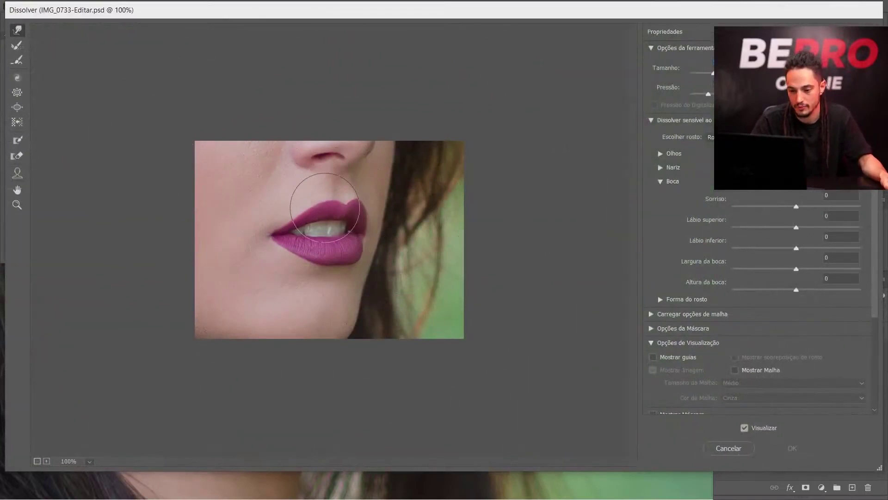
key("bracketleft")
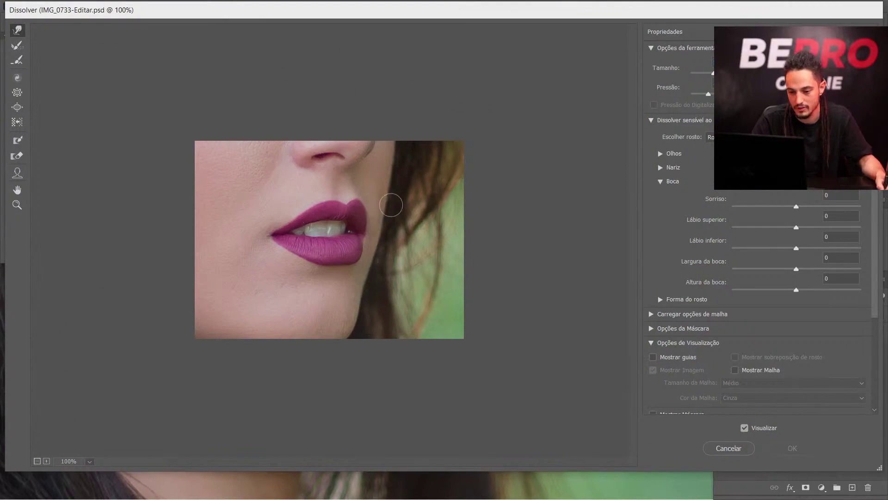
key("bracketright")
key("bracketright")
key("bracketright")
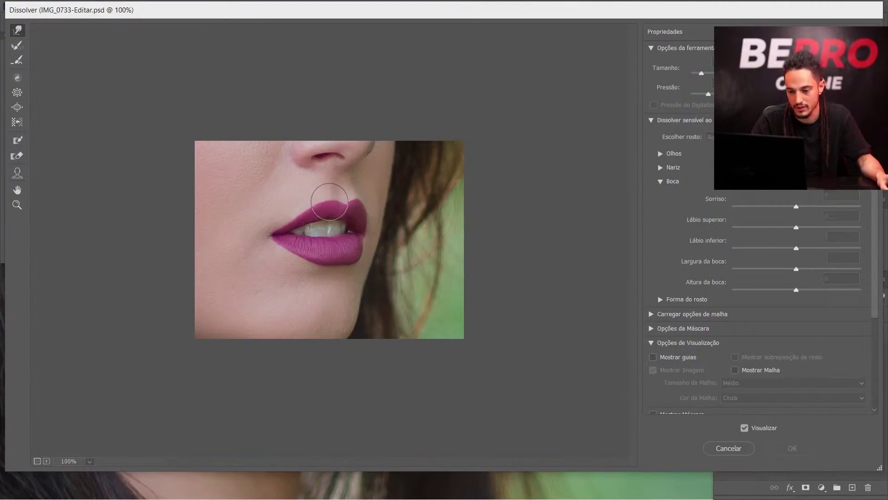
left_click_drag(331, 203, 334, 200)
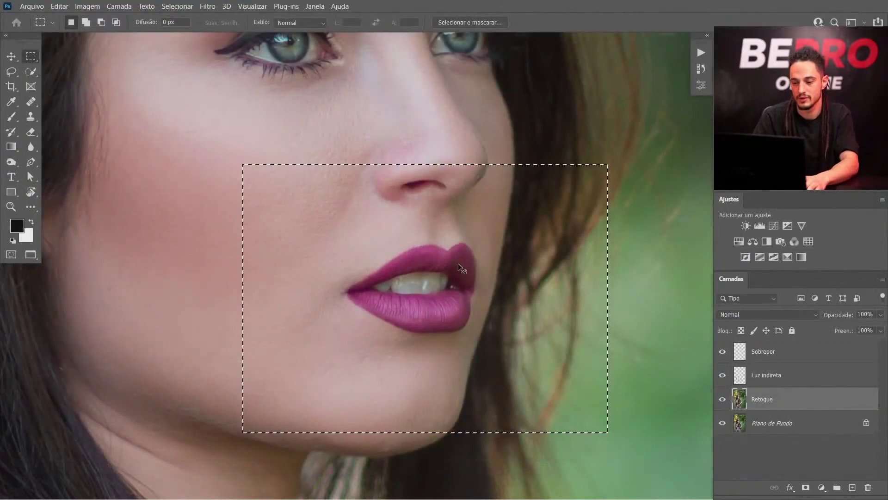
key("ctrl+0")
key("ctrl+d")
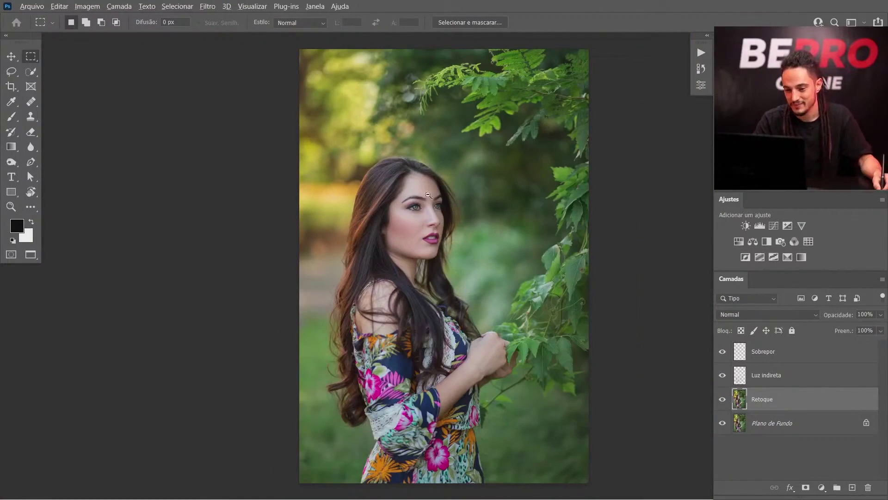
Step: Select the Sobrepor layer and paint white highlights along the hair with a 107 px brush at 4% flow
left_click_drag(433, 206, 545, 258)
left_click(780, 355)
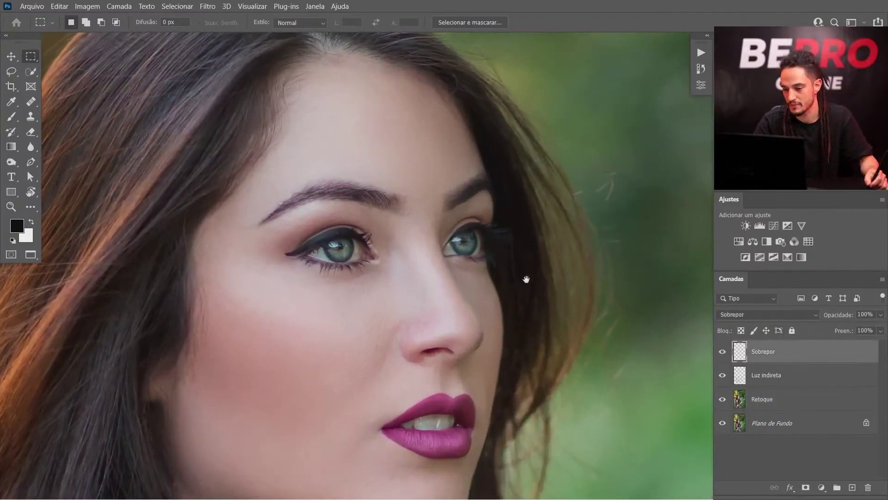
mouse_move(442, 250)
left_mouse_down()
mouse_move(372, 257)
mouse_move(432, 259)
mouse_move(372, 266)
left_mouse_up()
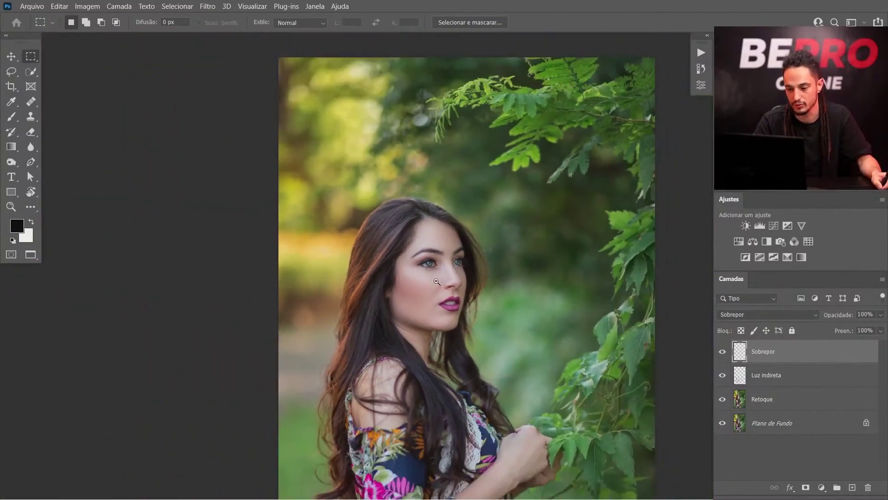
mouse_move(454, 283)
left_mouse_down()
mouse_move(478, 291)
mouse_move(441, 300)
left_mouse_up()
key("b")
scroll(441, 300, "down", 3)
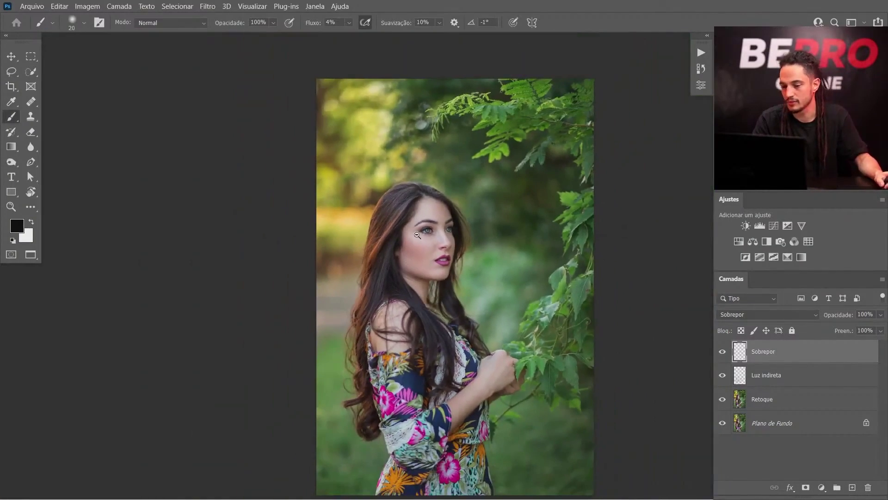
scroll(418, 235, "up", 5)
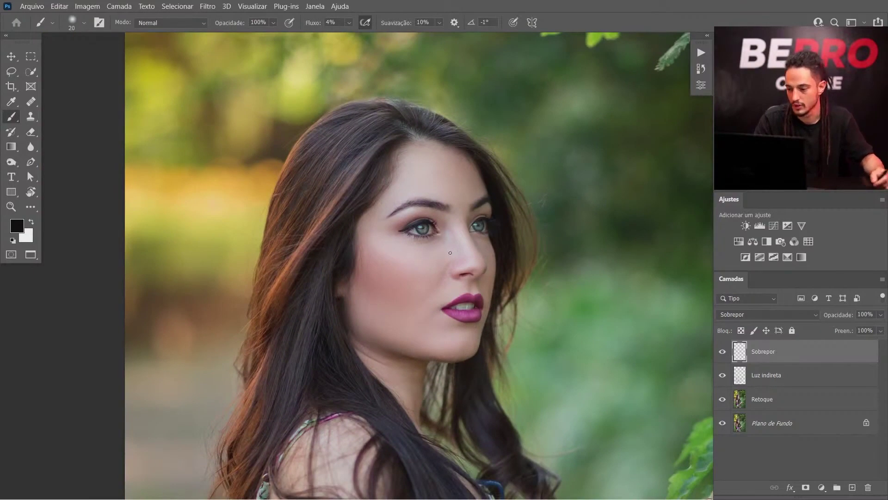
key("x")
left_click_drag(303, 226, 298, 227)
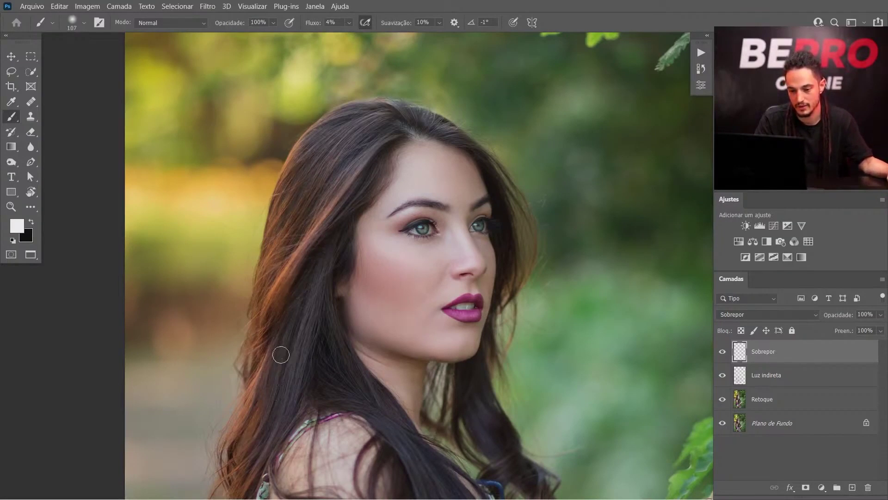
mouse_move(297, 289)
left_mouse_down()
mouse_move(309, 229)
mouse_move(320, 249)
left_mouse_up()
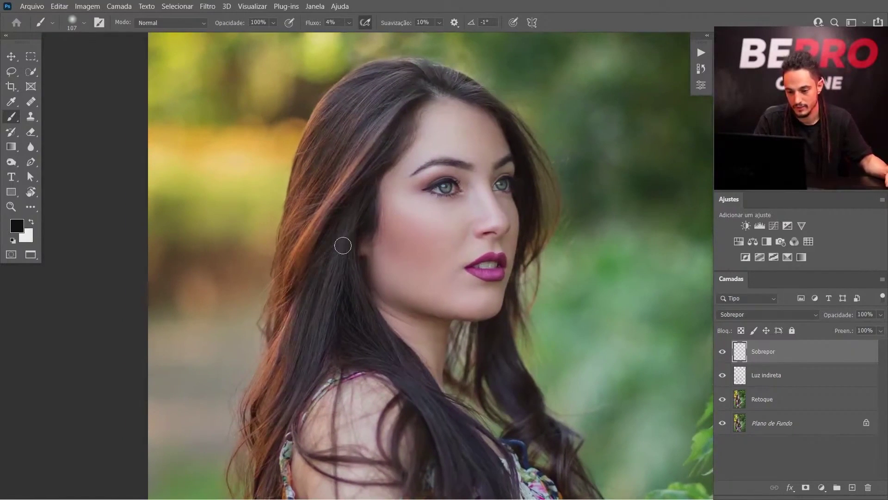
Step: Examine the full portrait and the face up close to judge the lighting and retouching
mouse_move(425, 225)
left_mouse_down()
mouse_move(500, 226)
mouse_move(429, 230)
mouse_move(466, 239)
mouse_move(432, 221)
left_mouse_up()
left_click_drag(433, 213, 414, 190)
left_click_drag(451, 222, 428, 223)
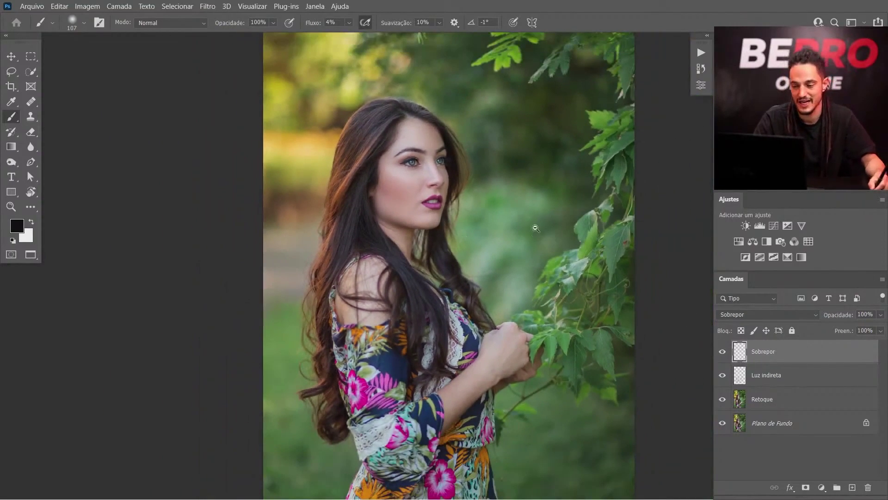
scroll(532, 227, "down", 3)
scroll(453, 200, "up", 4)
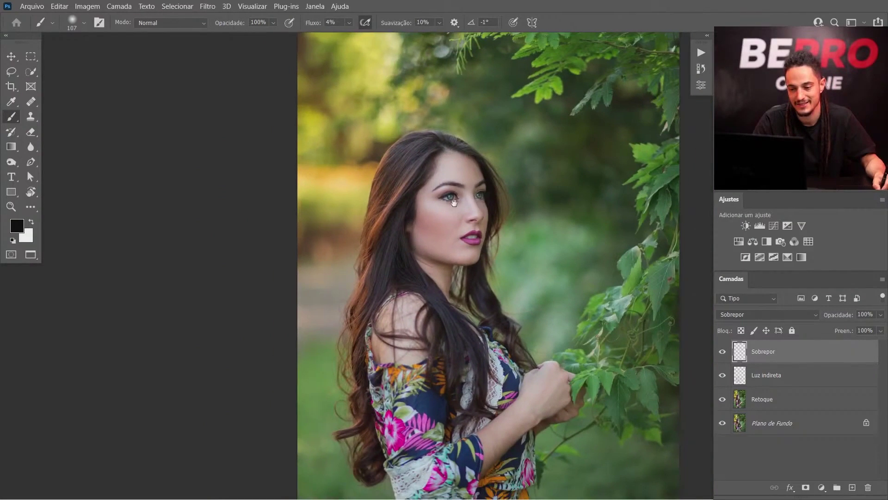
left_click_drag(454, 203, 434, 212)
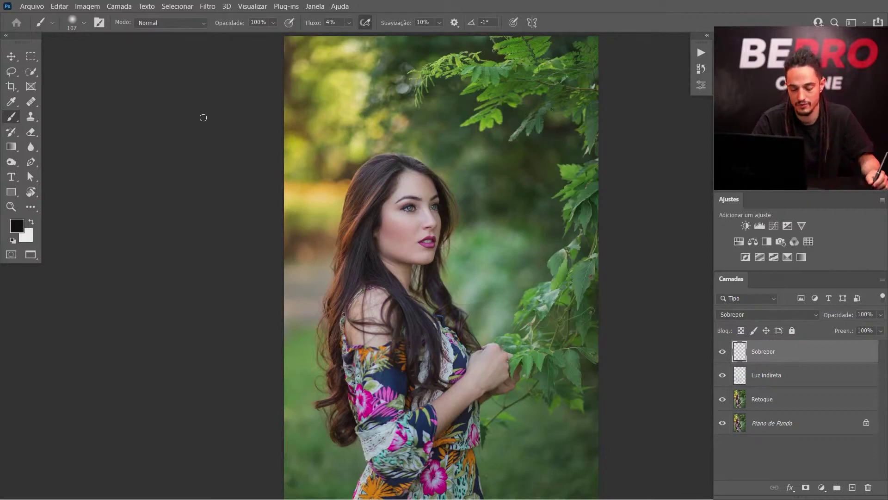
left_click(453, 190)
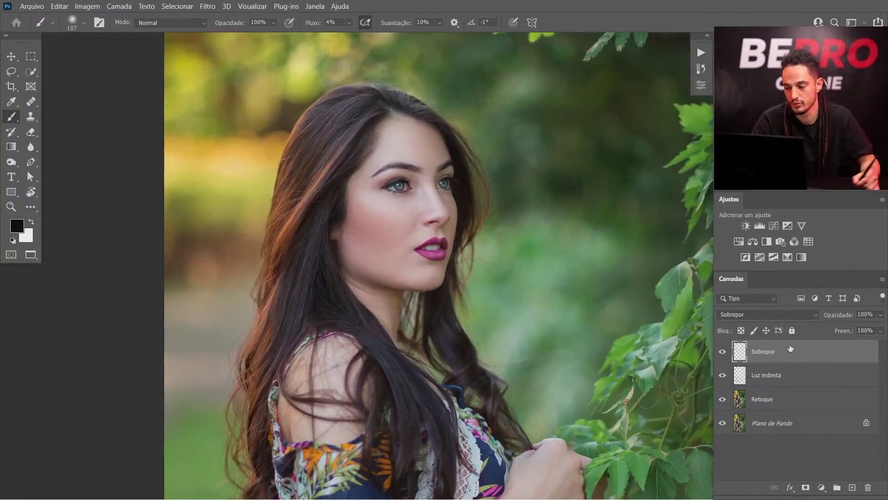
left_click_drag(514, 229, 482, 237)
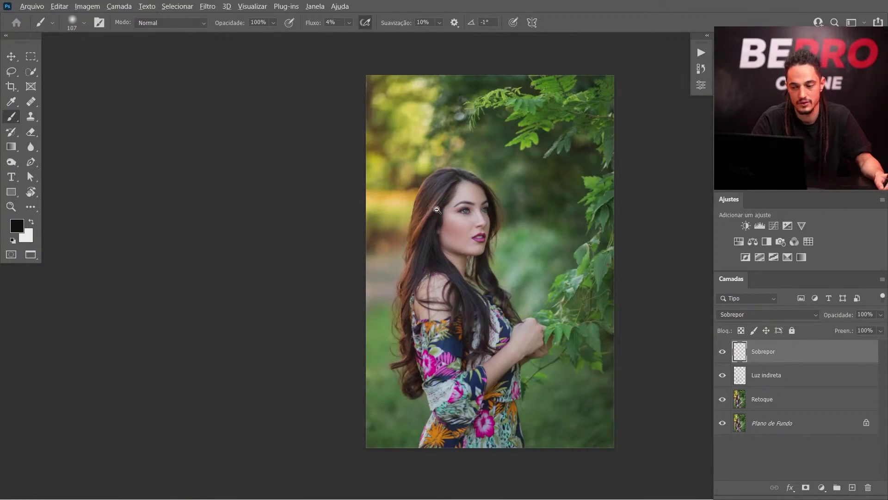
Step: Enlarge the brush to 241 px and sample the golden-orange color from the sunlit background beside the hair
left_click_drag(431, 211, 455, 214)
left_click_drag(372, 188, 385, 192)
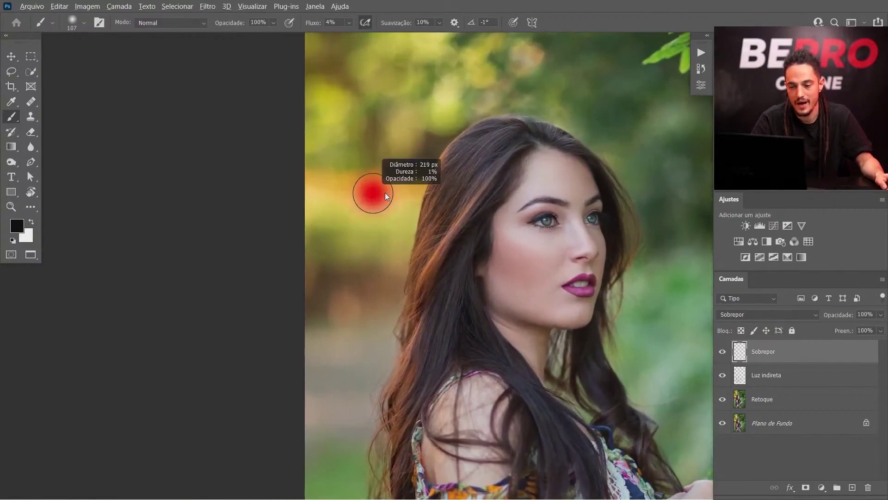
left_click(382, 177, "alt")
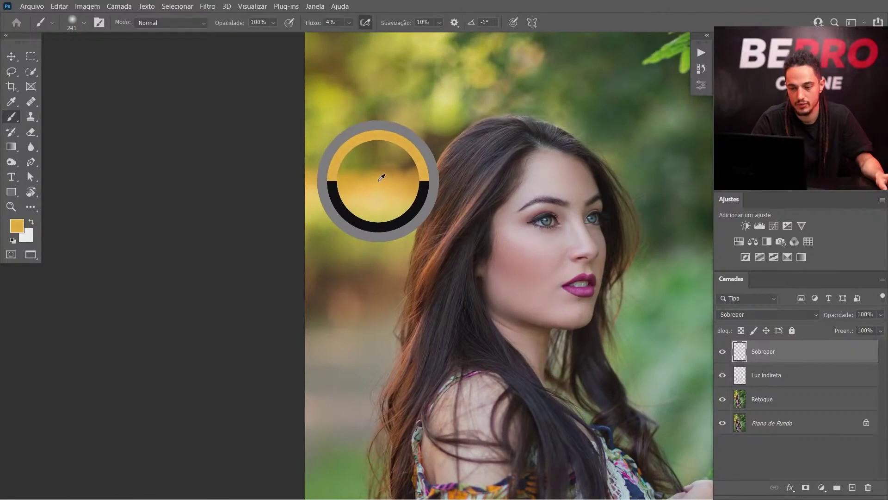
scroll(391, 206, "down", 2)
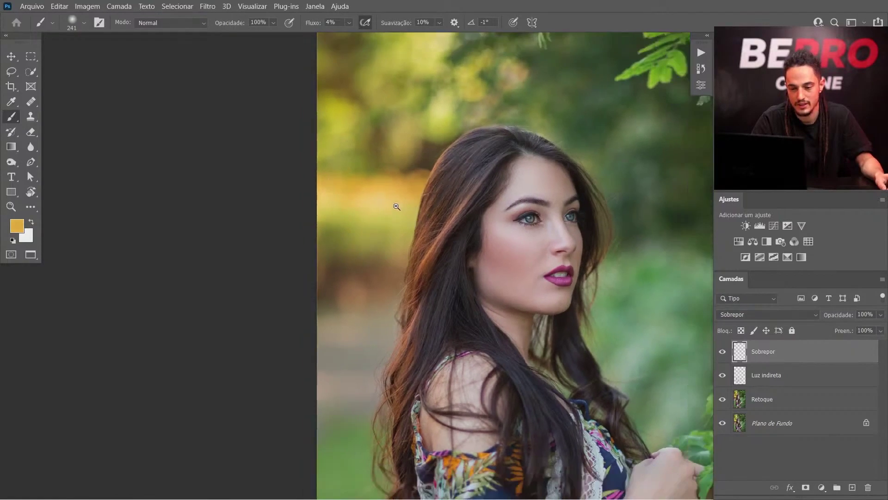
left_click(390, 178, "alt")
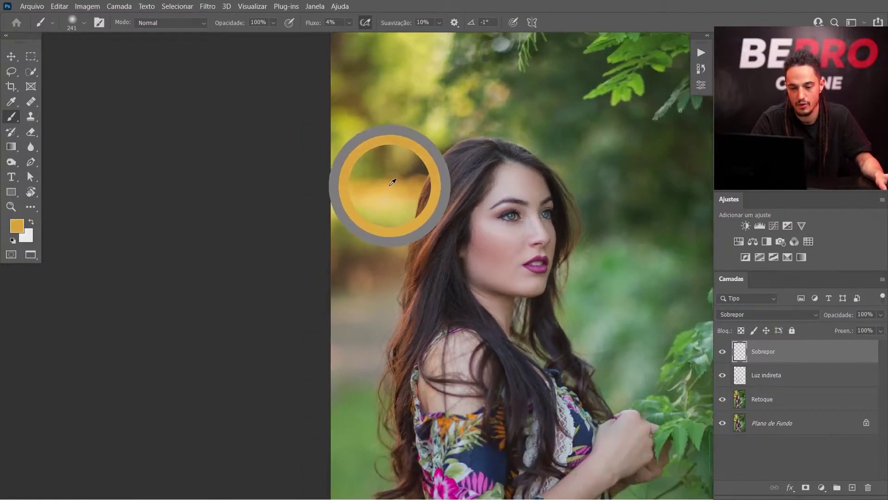
Step: Paint the sampled golden-orange over the sunlit background behind the woman on the Sobrepor layer with a 1253 px brush
scroll(332, 153, "down", 2)
left_click_drag(302, 160, 286, 160)
mouse_move(292, 160)
left_mouse_down()
mouse_move(337, 179)
mouse_move(315, 161)
mouse_move(343, 122)
mouse_move(312, 198)
left_mouse_up()
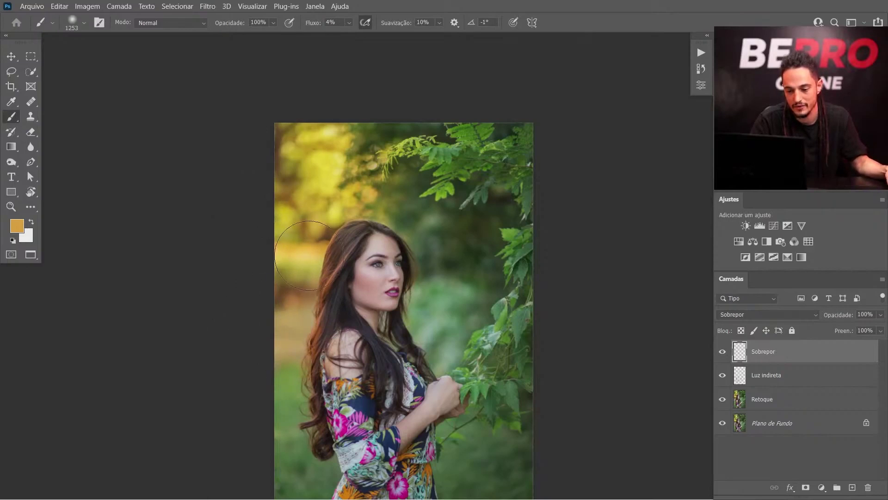
scroll(309, 255, "down", 3)
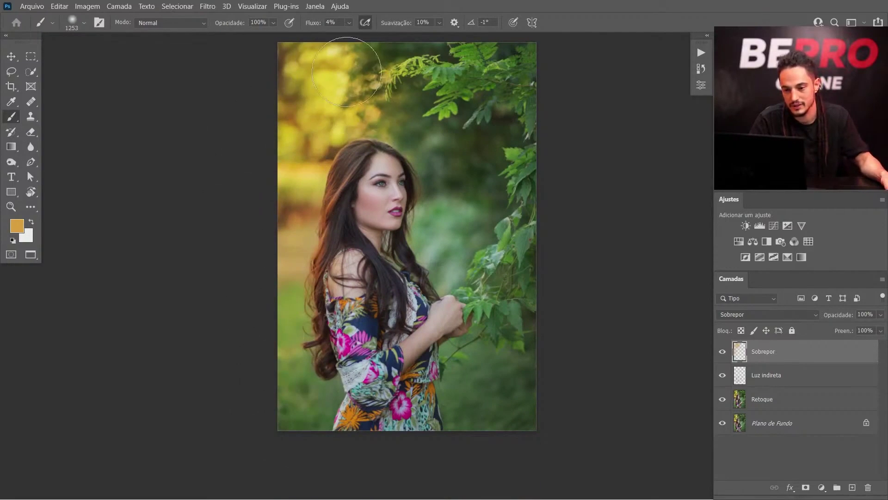
scroll(364, 102, "up", 2)
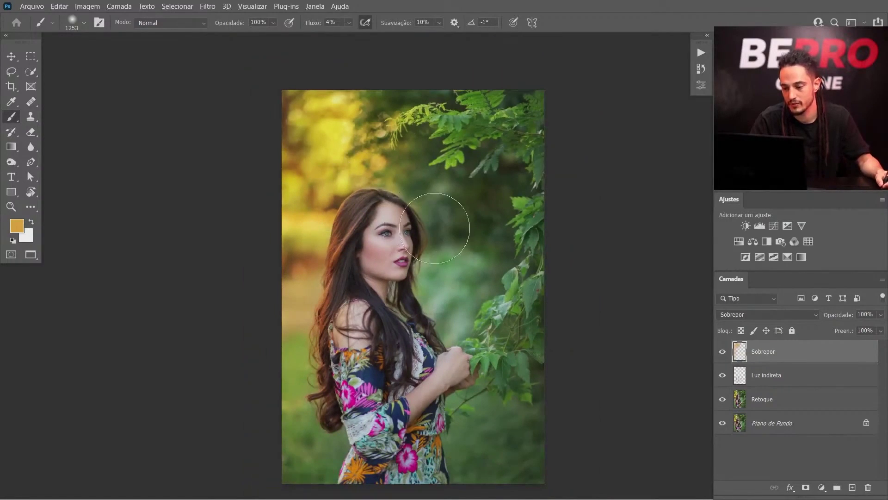
Step: Paint green sampled from the foliage over the green background on the Sobrepor layer with a 1253 px brush, and compare with the layer hidden
left_click(525, 221, "alt")
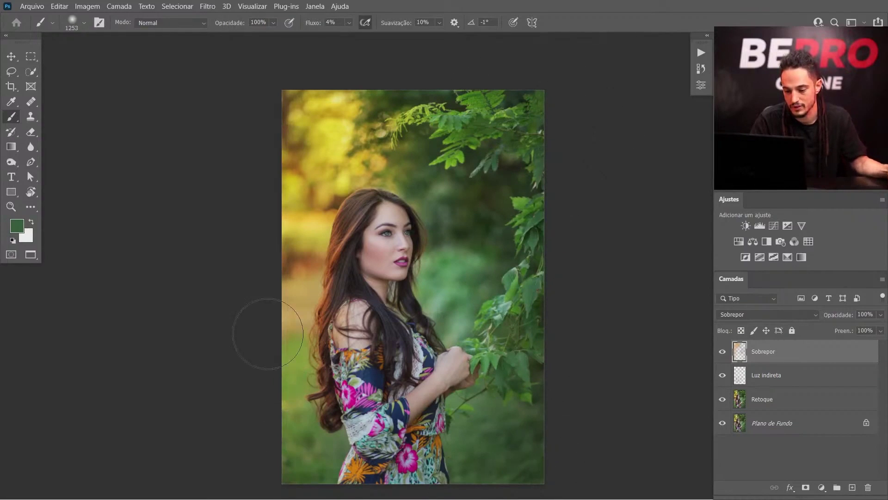
left_click_drag(492, 364, 516, 306)
left_click(722, 352)
left_click(722, 351)
left_click(722, 351)
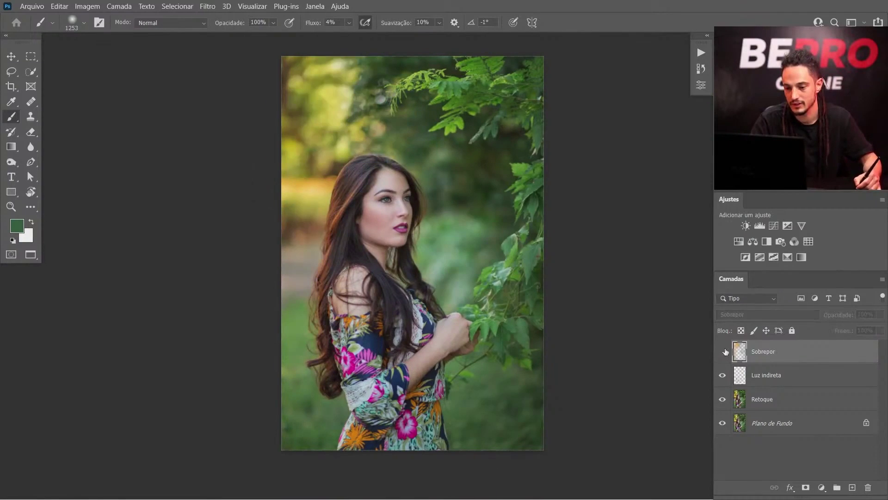
left_click(722, 352)
left_click(722, 352)
left_click(722, 351)
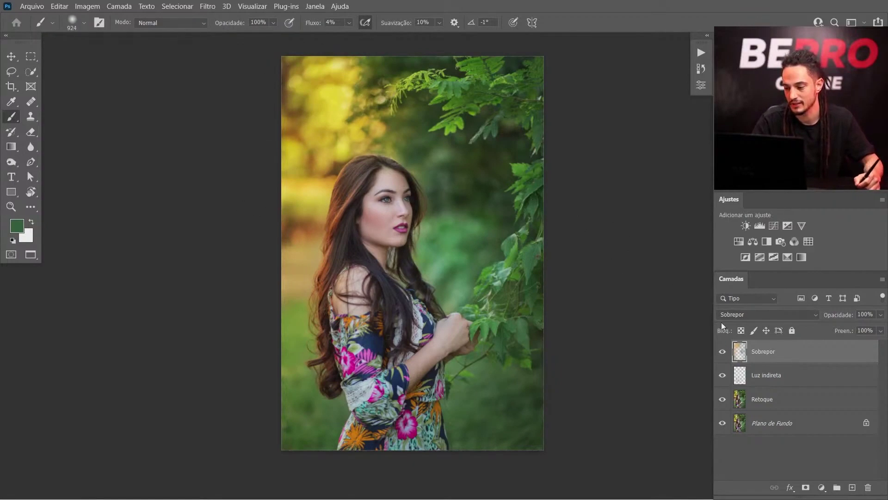
Step: Paint yellow sampled from the sunlit background over the upper trees and leaves with a 1973 px brush, and compare with the Sobrepor layer hidden
left_click(300, 158, "alt")
left_click_drag(429, 112, 459, 115)
left_click_drag(431, 128, 394, 104)
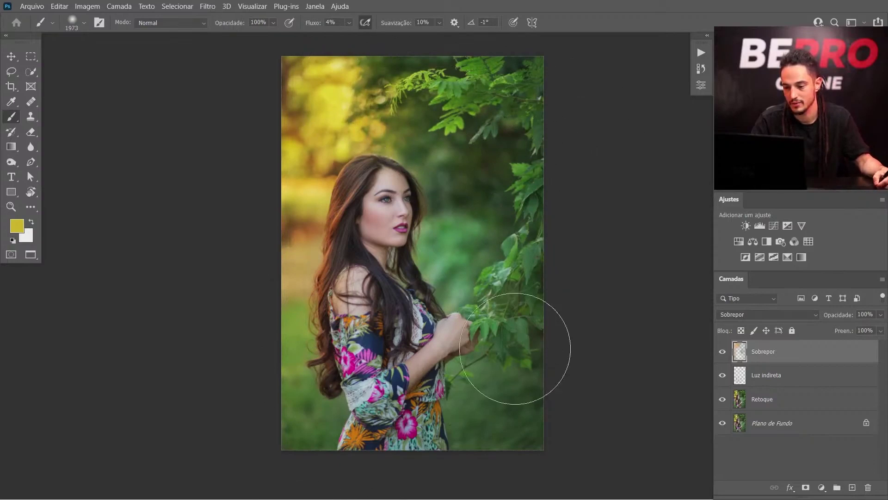
left_click(722, 352)
left_click(723, 354)
left_click(723, 354)
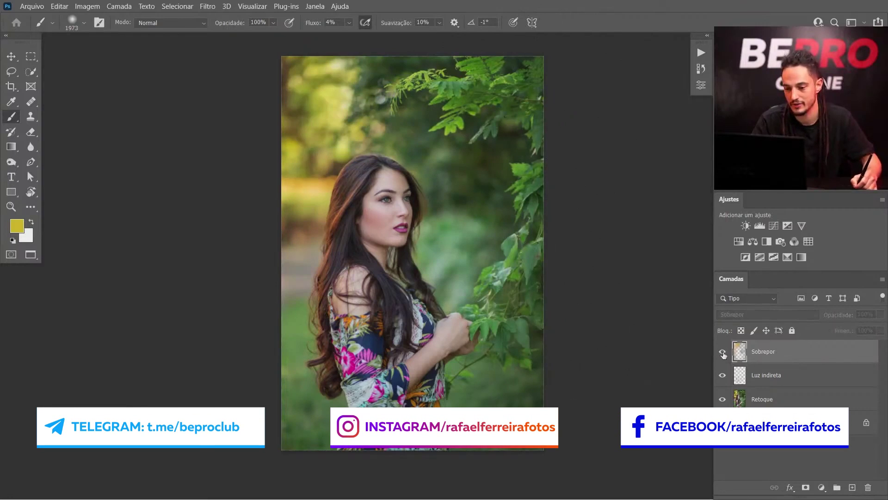
left_click(722, 354)
left_click(722, 354)
left_click(723, 354)
Step: Lower the Sobrepor layer's opacity to 81% and compare the portrait with the layer hidden and shown
left_click_drag(397, 218, 410, 224)
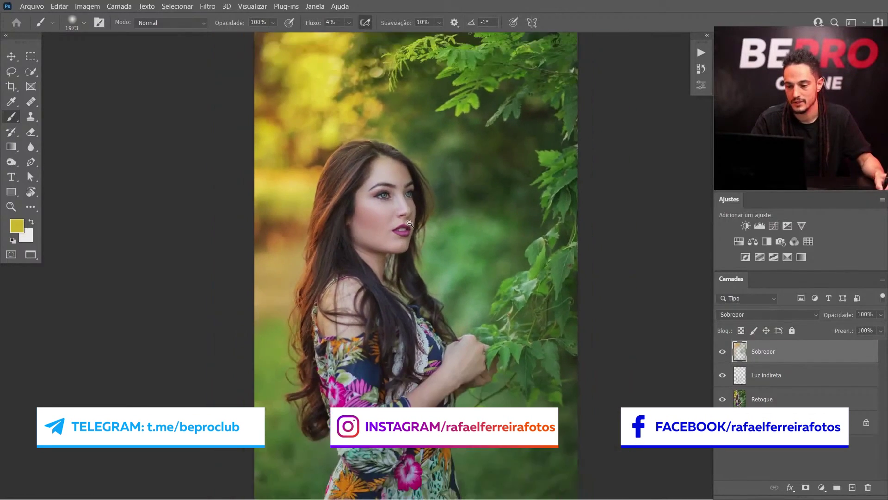
scroll(409, 223, "down", 1)
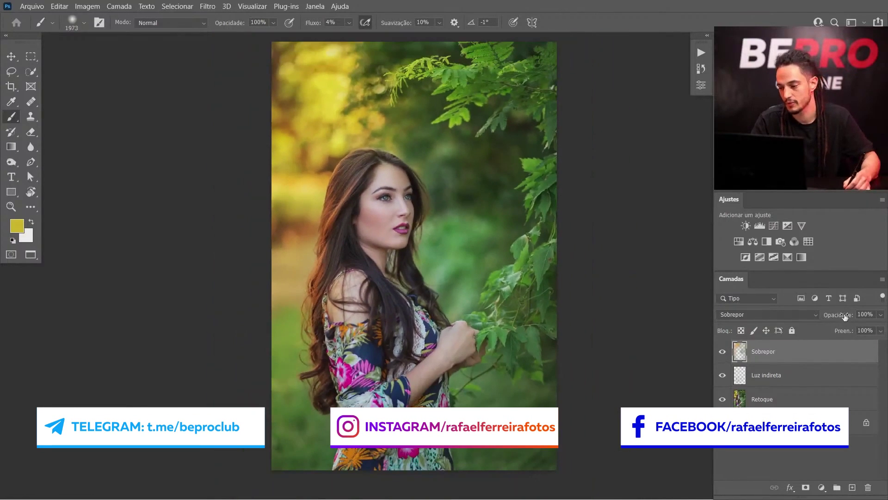
left_click_drag(832, 318, 833, 318)
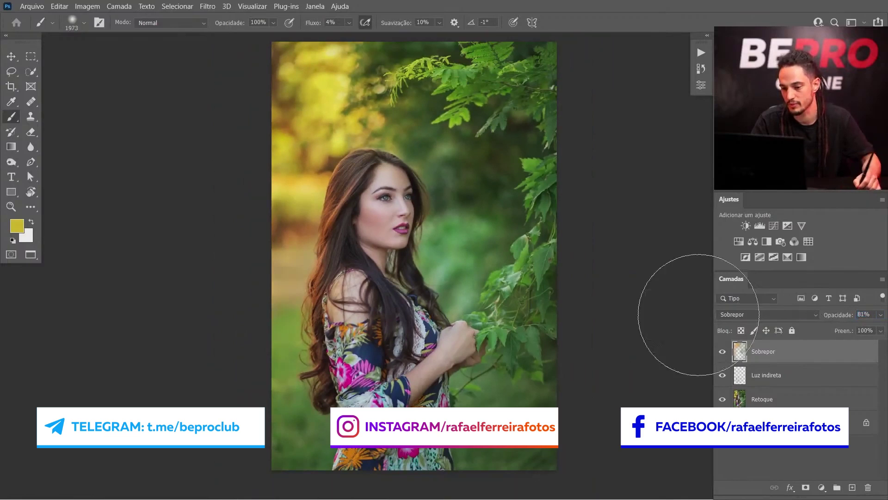
left_click(723, 353)
left_click(723, 352)
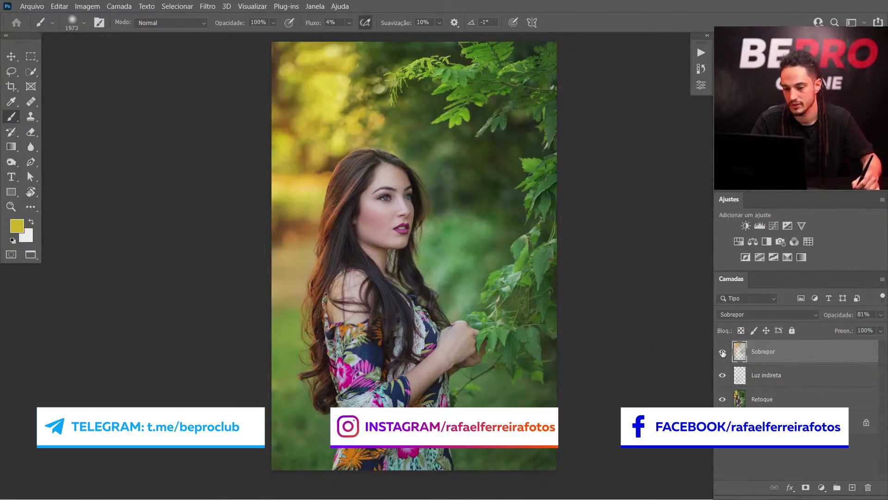
left_click(723, 353)
left_click(722, 352)
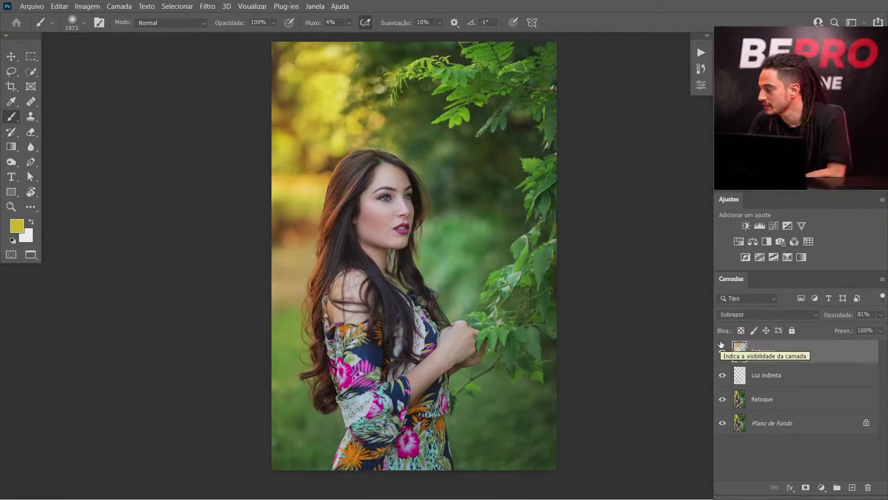